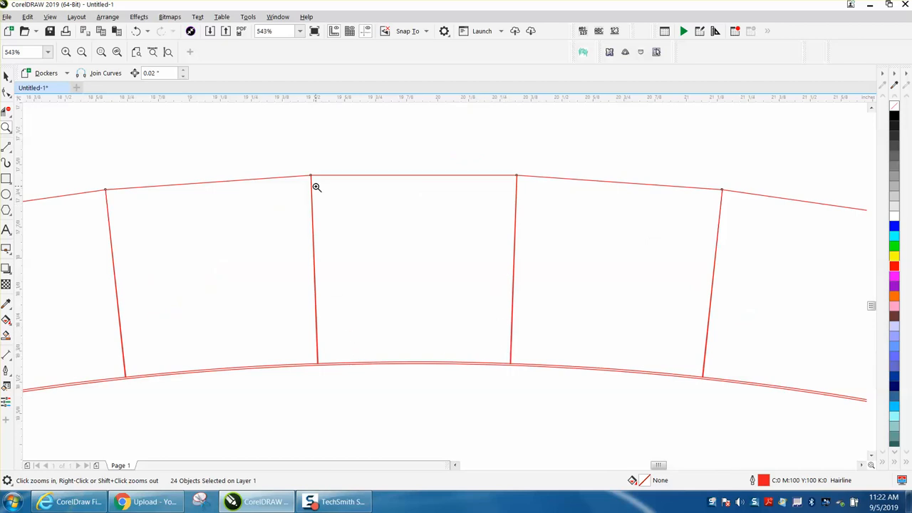
pyautogui.scroll(-5, 430, 213)
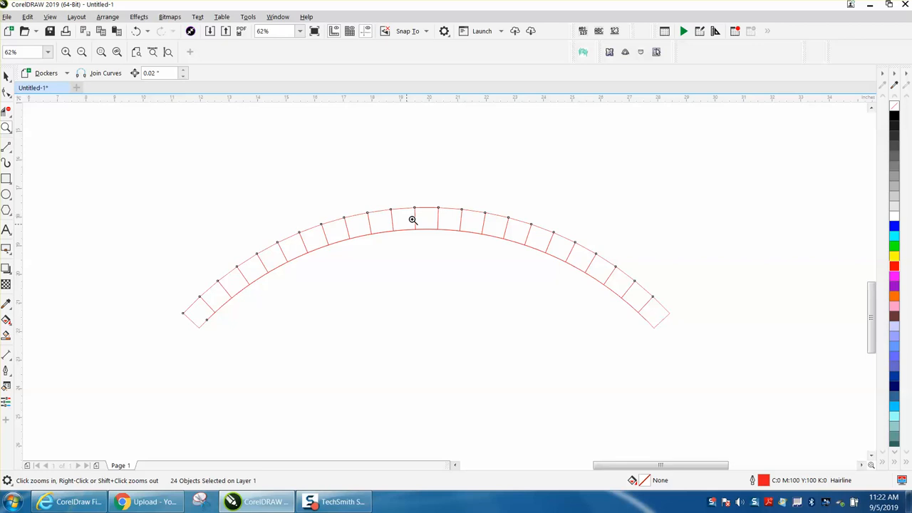
pyautogui.scroll(5, 430, 232)
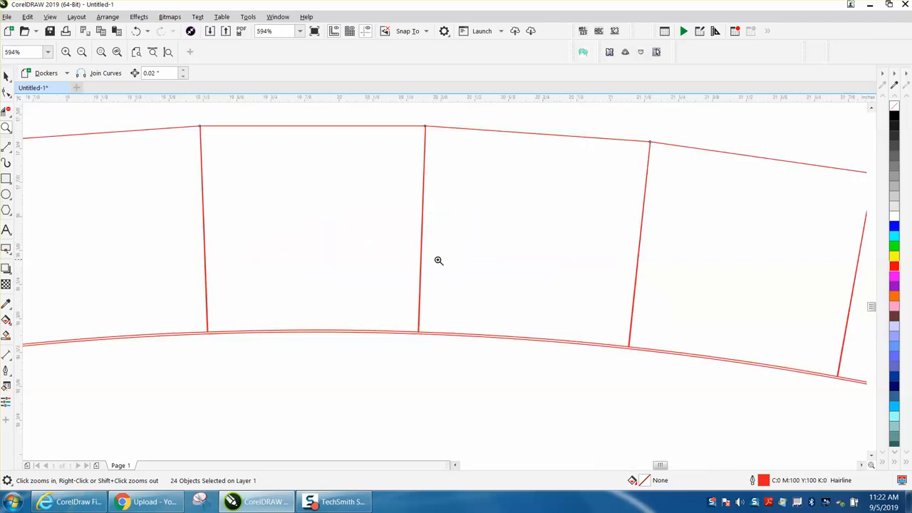
pyautogui.scroll(-6, 428, 228)
pyautogui.scroll(-2, 428, 230)
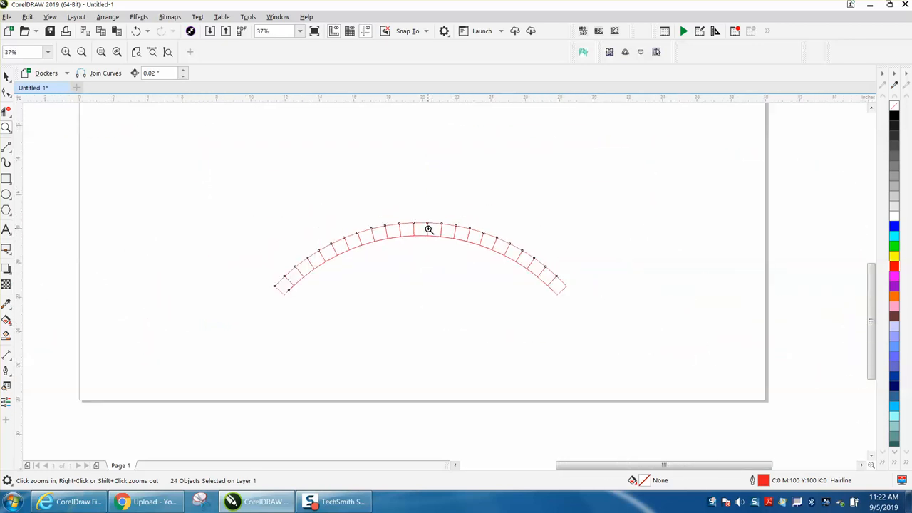
# Move the inner arc curve down clear of the row of squares and delete all the squares
pyautogui.click(5, 76)
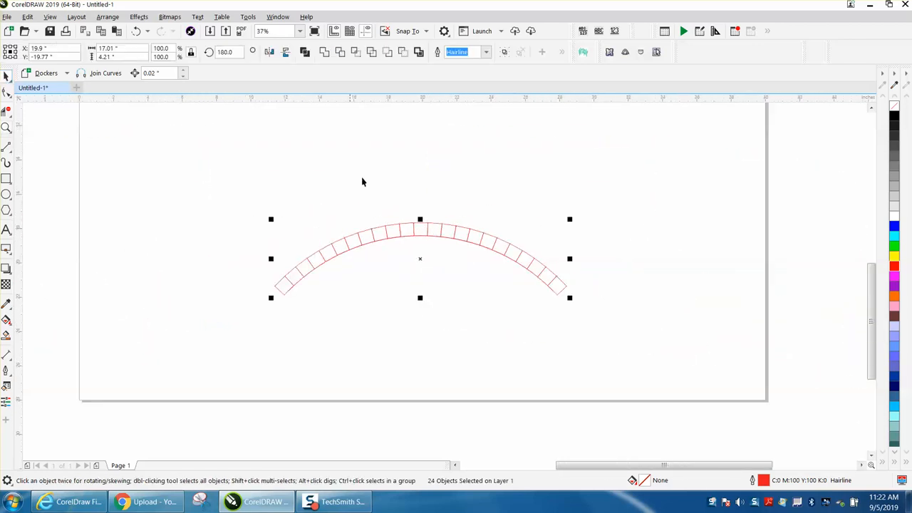
pyautogui.click(419, 240)
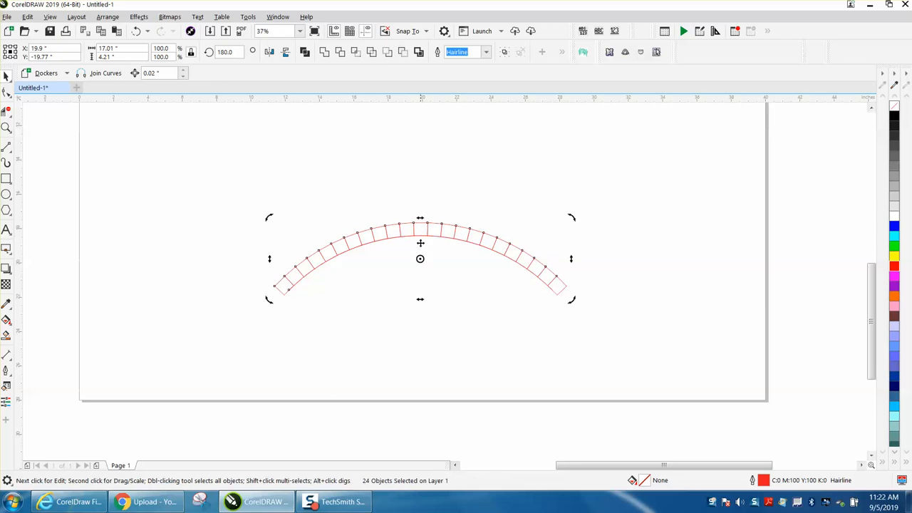
pyautogui.click(422, 232)
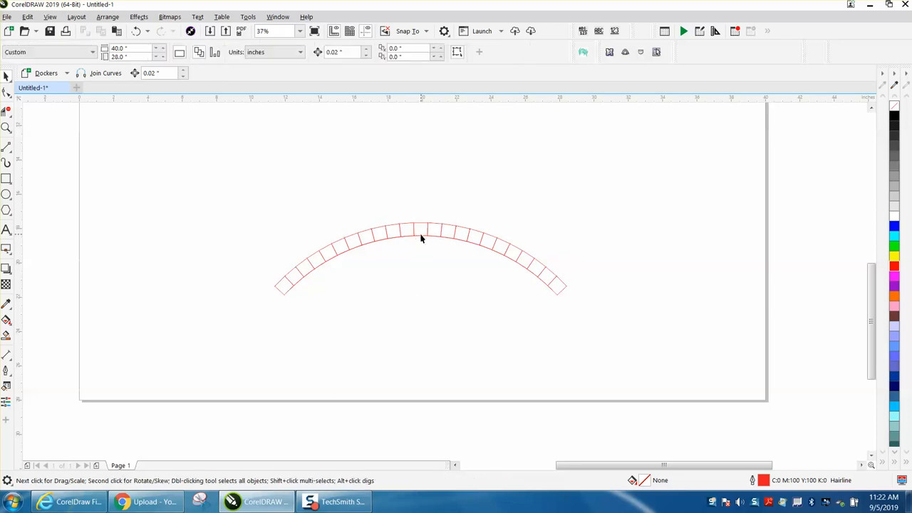
pyautogui.moveTo(420, 236); pyautogui.dragTo(420, 277)
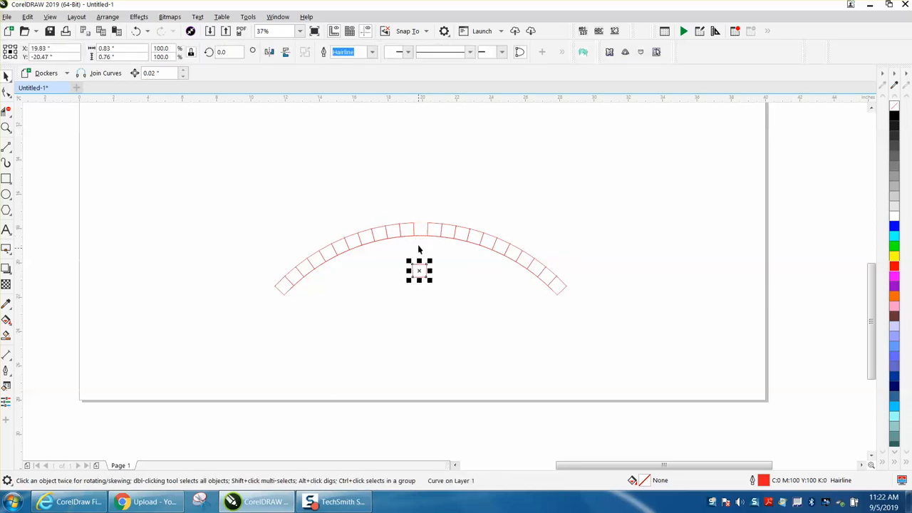
pyautogui.moveTo(420, 234); pyautogui.dragTo(423, 321)
pyautogui.moveTo(241, 206); pyautogui.dragTo(480, 293)
pyautogui.moveTo(600, 313); pyautogui.dragTo(603, 316)
pyautogui.press('Delete')
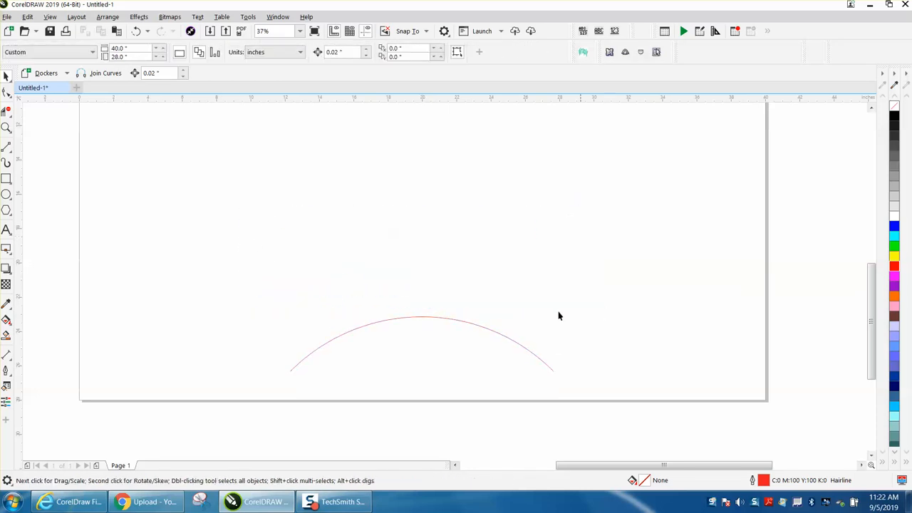
# Center the remaining arc on the page
pyautogui.click(418, 322)
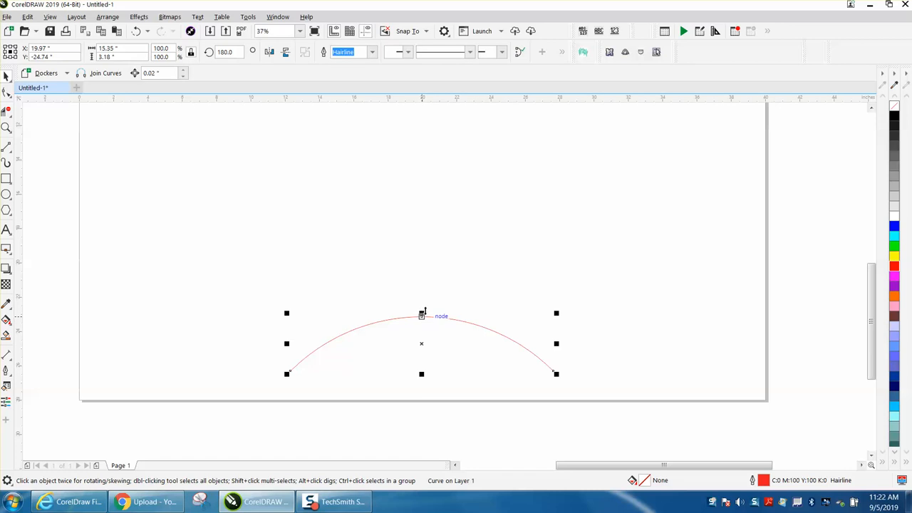
pyautogui.press('p')
pyautogui.moveTo(877, 320); pyautogui.dragTo(876, 288)
pyautogui.click(7, 129)
pyautogui.moveTo(208, 172); pyautogui.dragTo(666, 359)
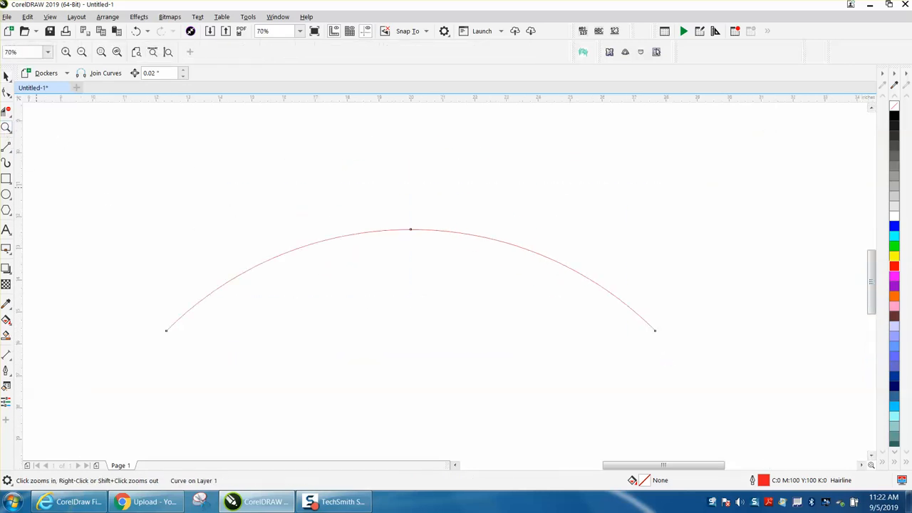
pyautogui.click(4, 77)
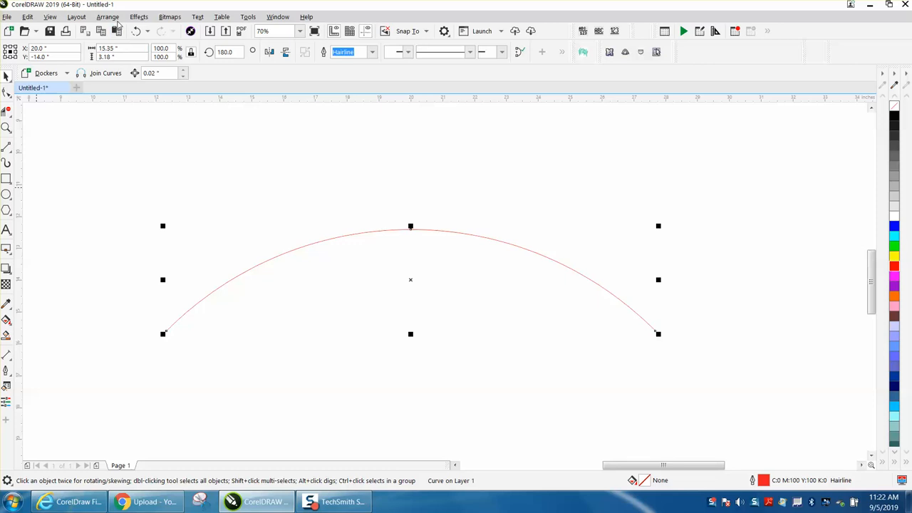
# Draw a small square above the arc and set its size to 0.75 inches
pyautogui.click(7, 178)
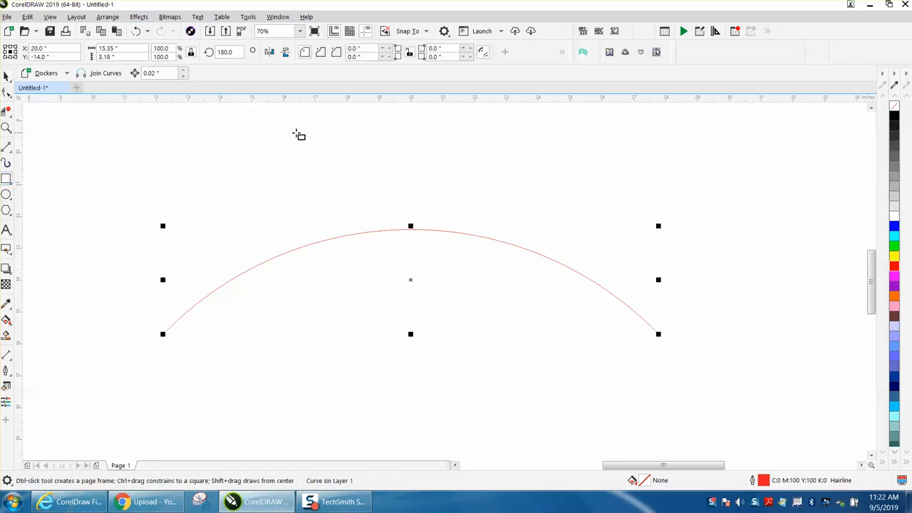
pyautogui.moveTo(298, 132); pyautogui.dragTo(316, 149)
pyautogui.doubleClick(123, 50)
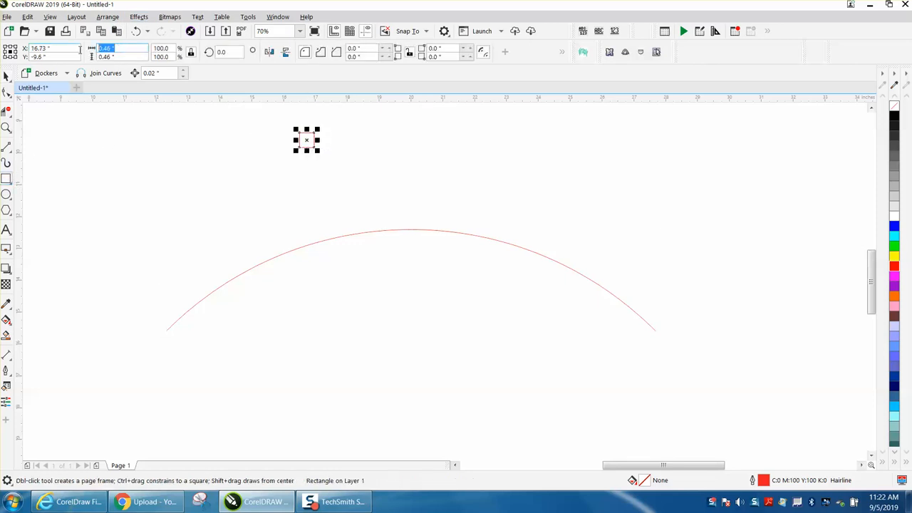
pyautogui.press('BackSpace')
pyautogui.write('.75')
pyautogui.press('Return')
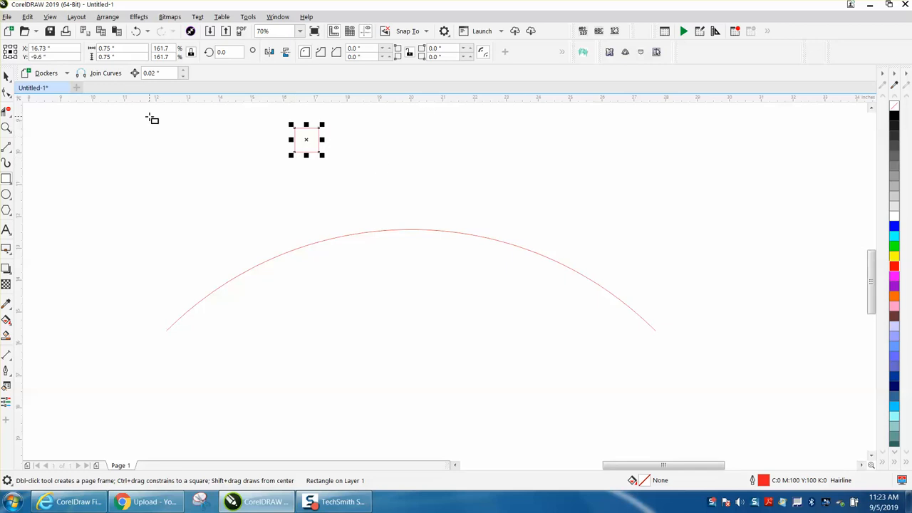
# Align the square to the arc's top edge and center it horizontally on the arc
pyautogui.click(6, 77)
pyautogui.moveTo(101, 119); pyautogui.dragTo(724, 380)
pyautogui.press('t')
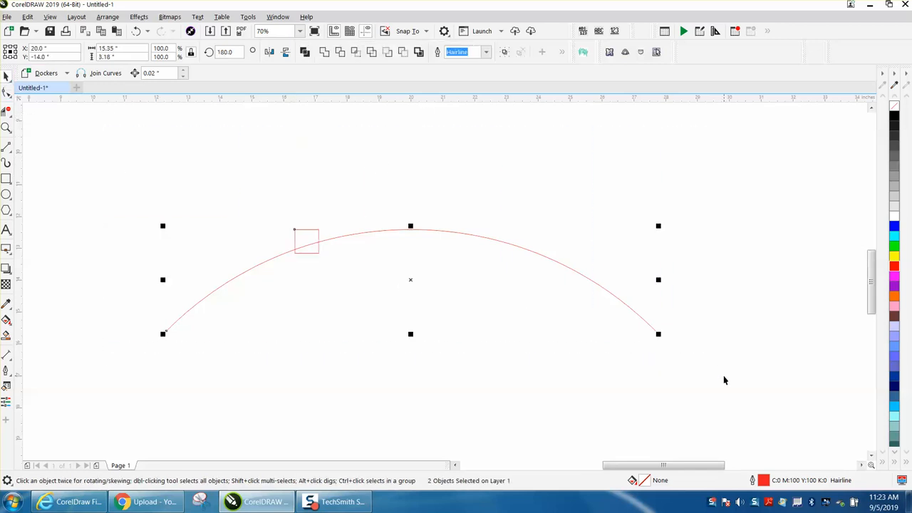
pyautogui.press('c')
pyautogui.click(467, 210)
pyautogui.click(423, 242)
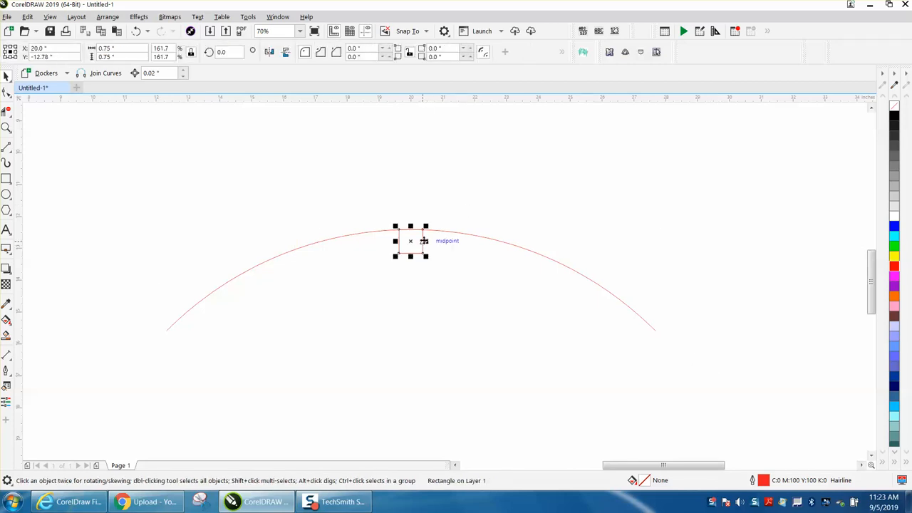
# Set the nudge distance to 0.75 inches and nudge the square up once so it sits on the arc's peak
pyautogui.click(411, 203)
pyautogui.click(334, 52)
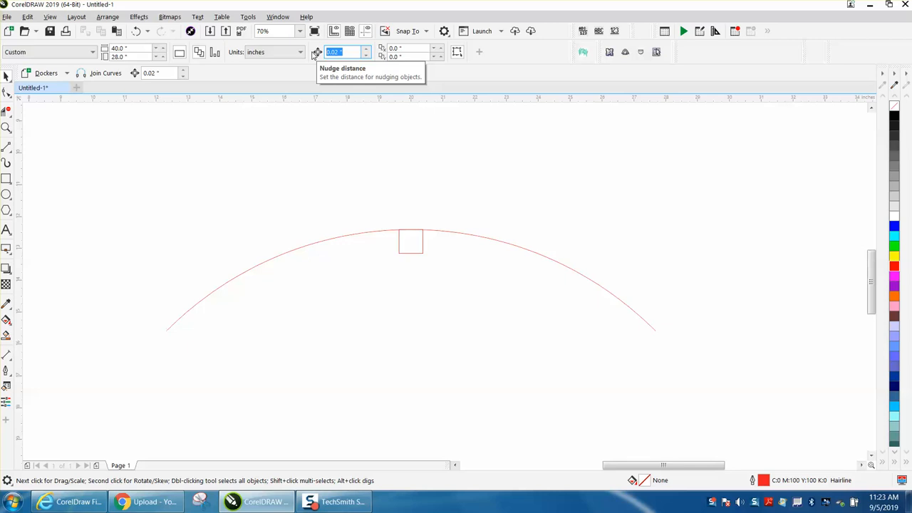
pyautogui.press('BackSpace')
pyautogui.click(409, 246)
pyautogui.press('Up')
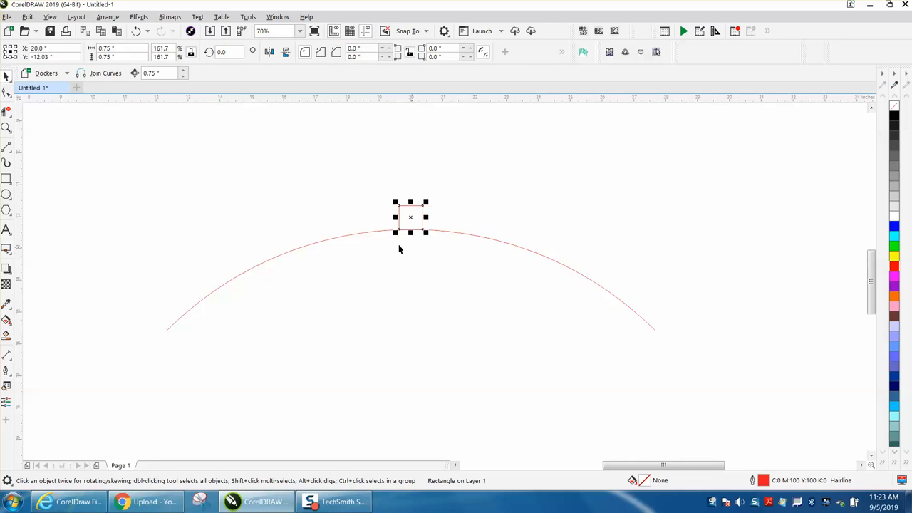
pyautogui.click(6, 126)
pyautogui.moveTo(370, 204); pyautogui.dragTo(515, 296)
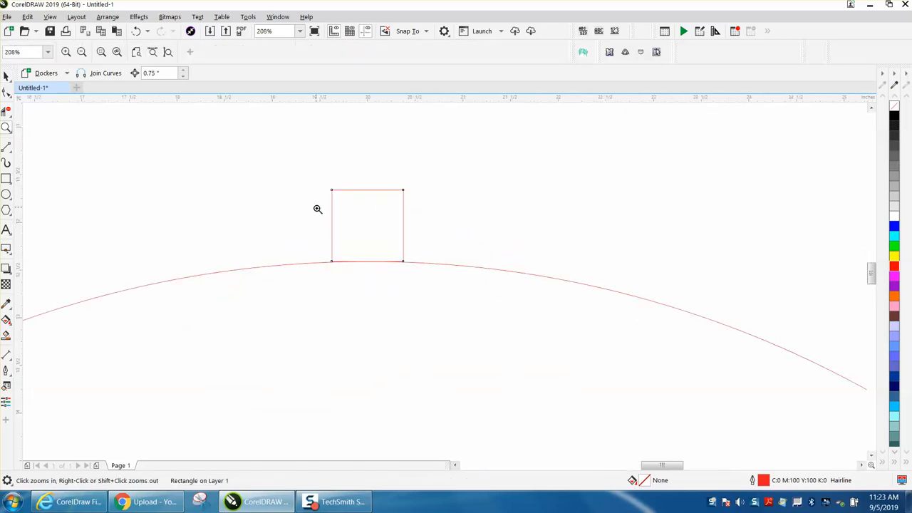
pyautogui.click(6, 75)
pyautogui.scroll(-4, 481, 264)
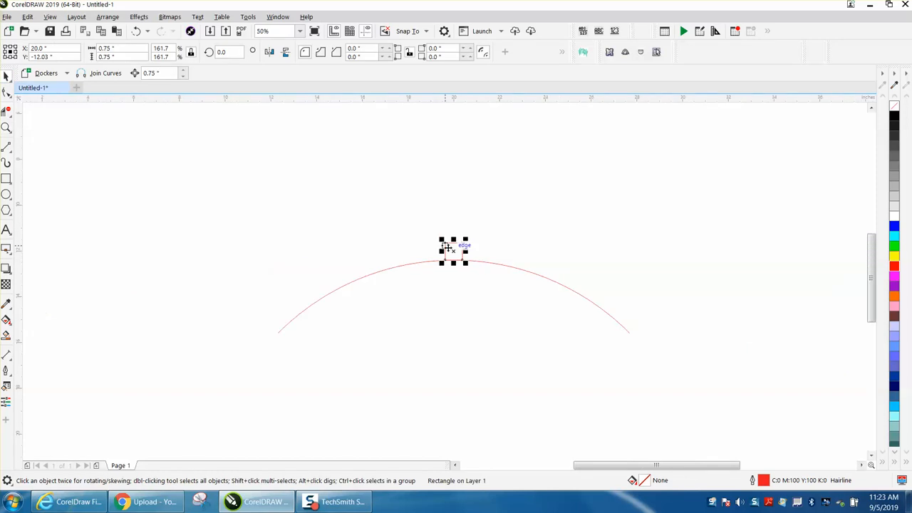
# Move the square off the arc and fit it to the arc path with 22 duplicates, uniform object spacing and a bottom-center origin
pyautogui.moveTo(454, 250); pyautogui.dragTo(433, 203)
pyautogui.scroll(-2, 432, 202)
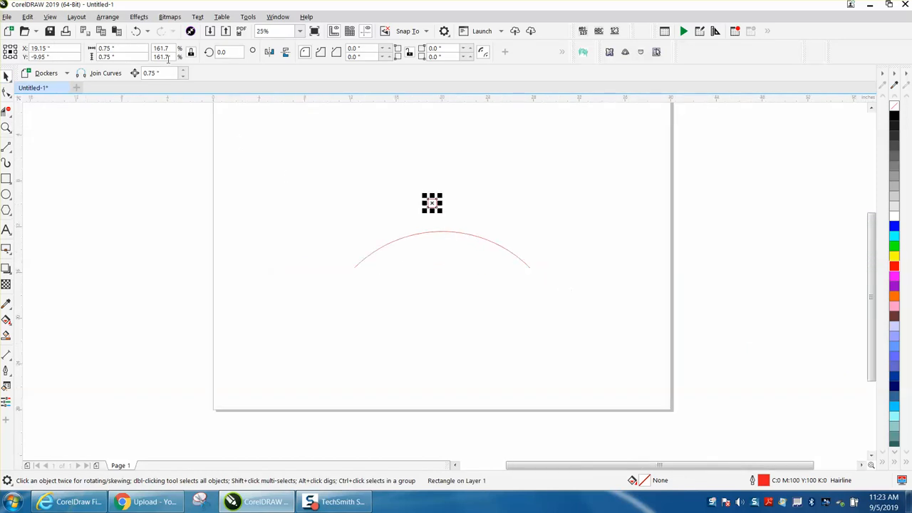
pyautogui.click(117, 20)
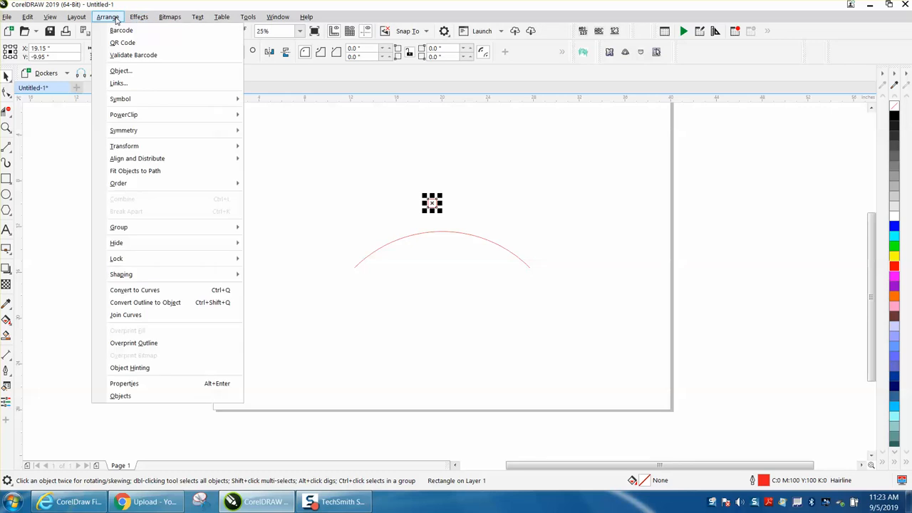
pyautogui.click(151, 172)
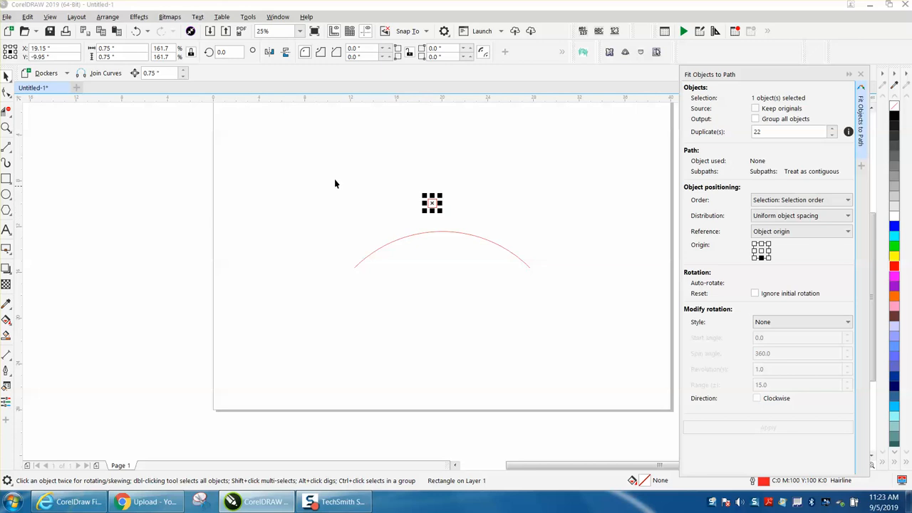
pyautogui.moveTo(325, 170); pyautogui.dragTo(590, 324)
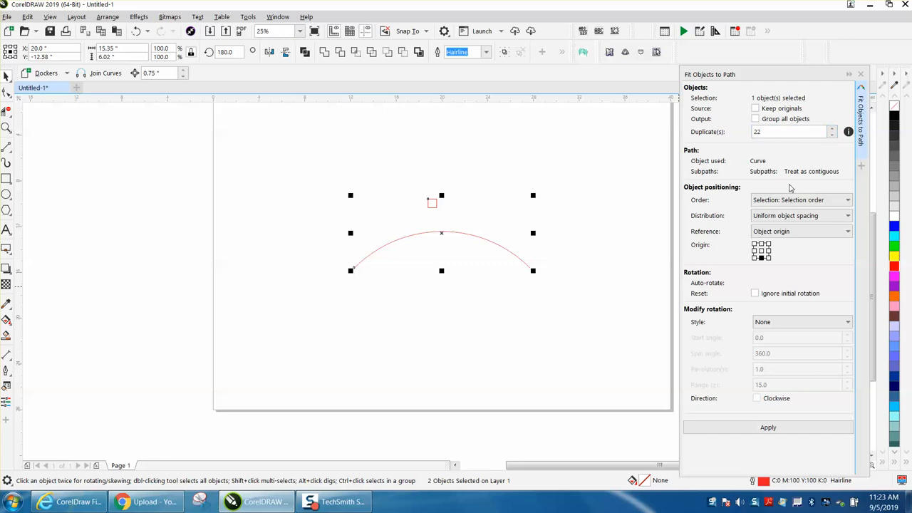
pyautogui.click(770, 429)
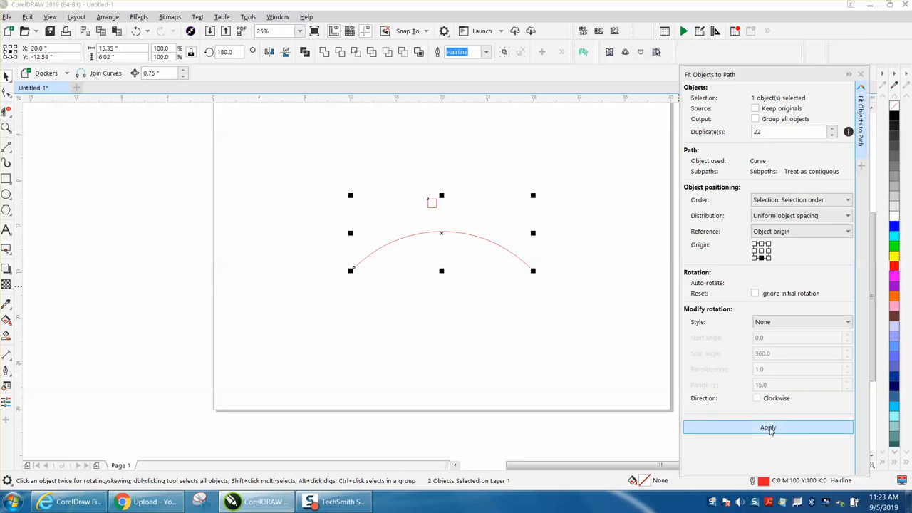
# Examine the gaps between neighbouring squares around the arc's peak
pyautogui.click(7, 129)
pyautogui.moveTo(407, 195); pyautogui.dragTo(487, 252)
pyautogui.moveTo(378, 247); pyautogui.dragTo(473, 333)
pyautogui.scroll(-4, 356, 272)
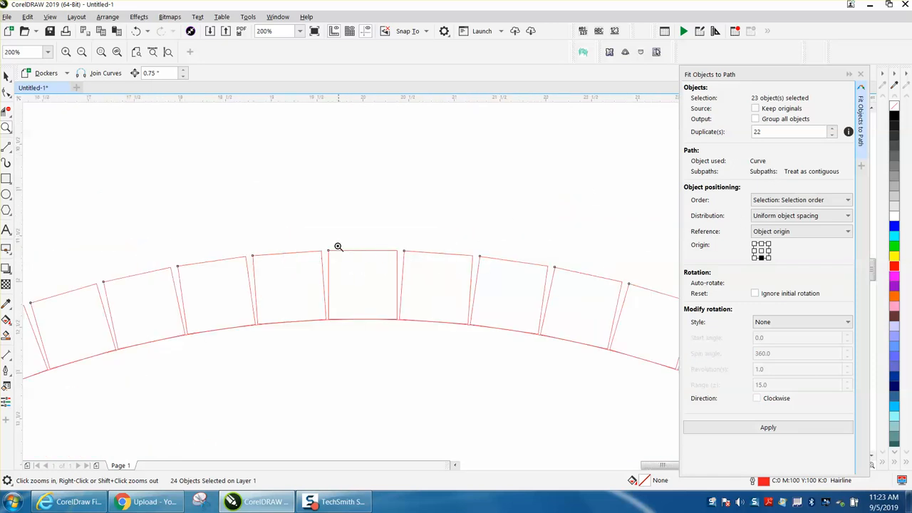
pyautogui.click(6, 76)
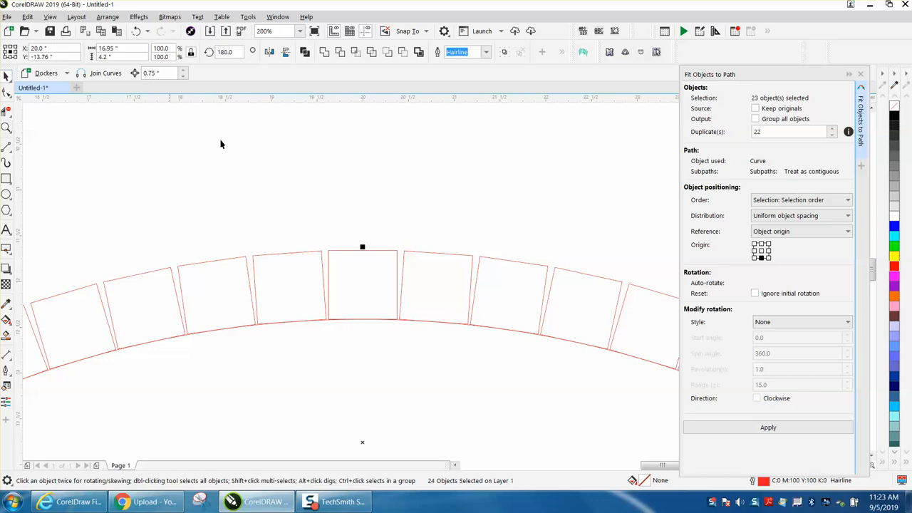
pyautogui.click(6, 128)
pyautogui.moveTo(289, 218); pyautogui.dragTo(529, 382)
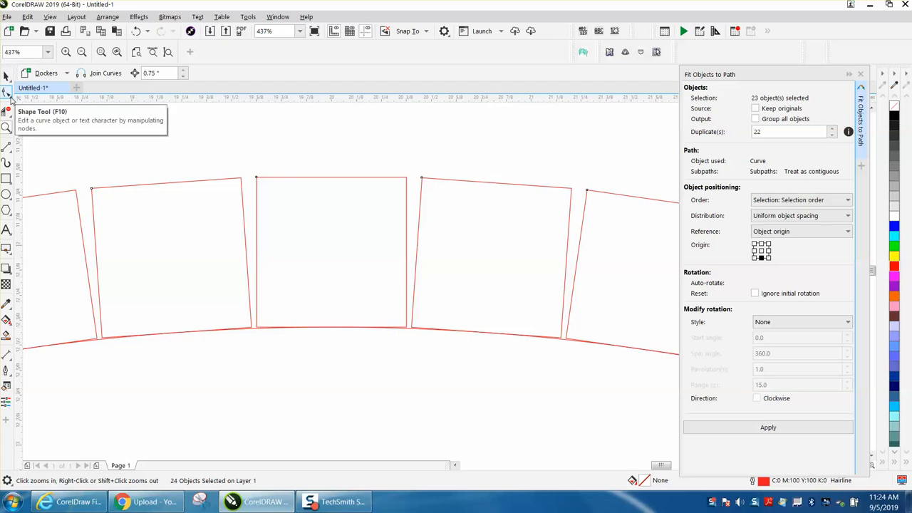
# Convert the center square at the arc's peak to curves and show its nodes for shape editing
pyautogui.click(6, 76)
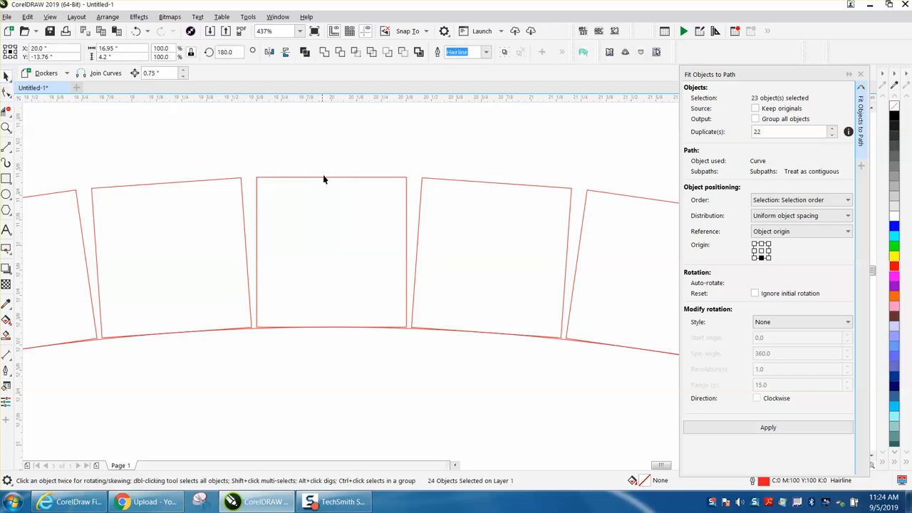
pyautogui.click(324, 177)
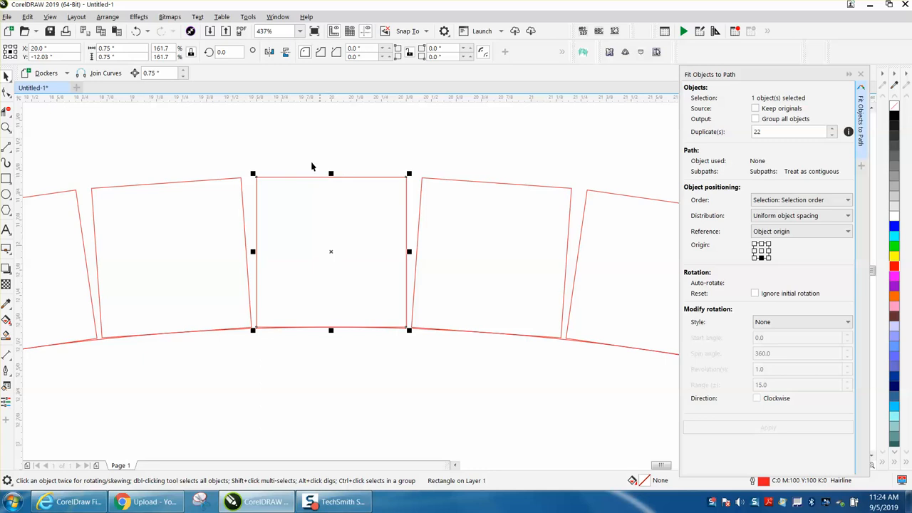
pyautogui.click(107, 17)
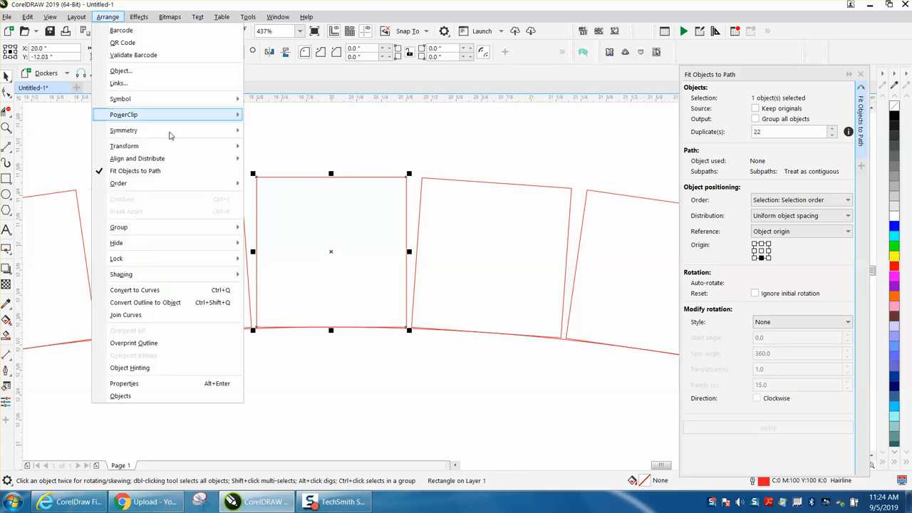
pyautogui.click(155, 289)
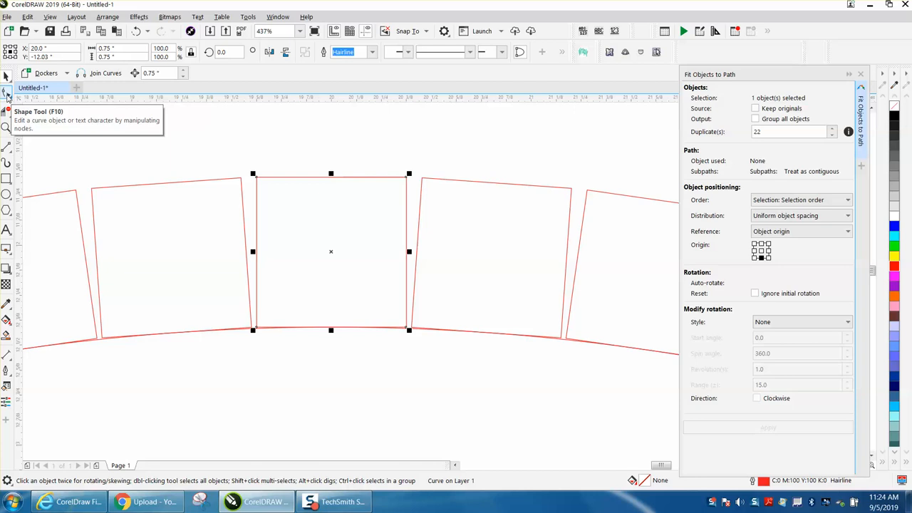
pyautogui.click(8, 96)
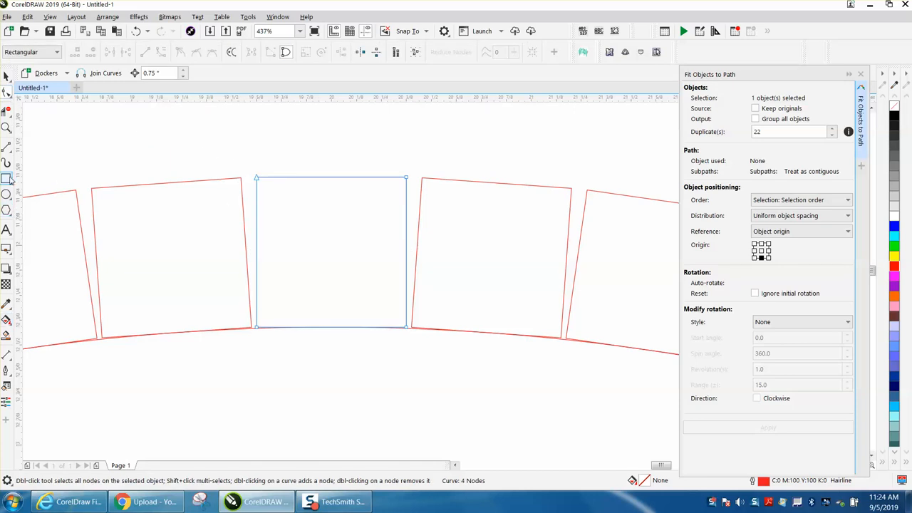
# Measure the gap between the top corners of the center square and its left neighbour with a dimension, then remove the dimension
pyautogui.click(6, 127)
pyautogui.moveTo(191, 159); pyautogui.dragTo(320, 216)
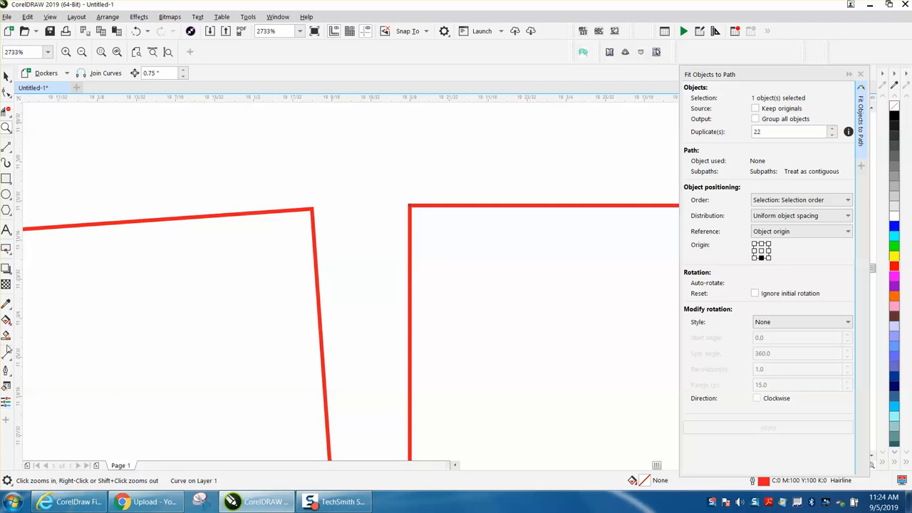
pyautogui.click(7, 354)
pyautogui.moveTo(312, 209); pyautogui.dragTo(411, 210)
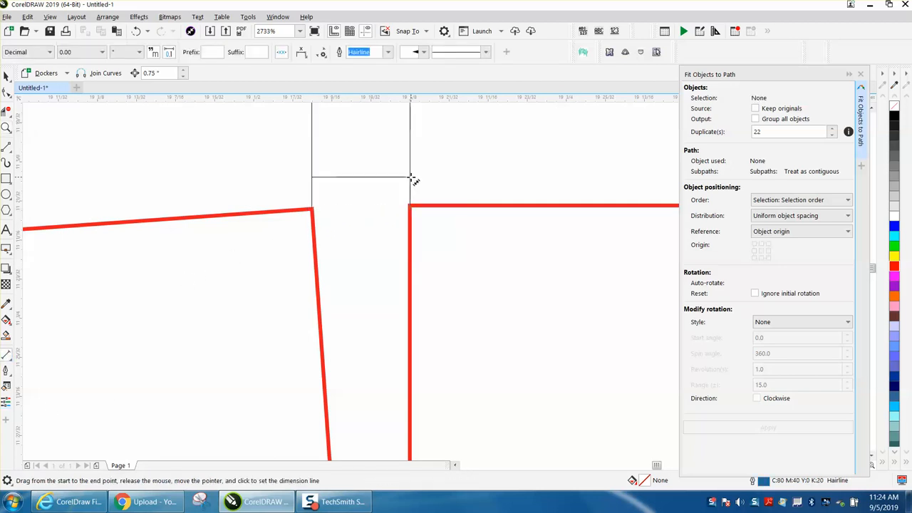
pyautogui.click(414, 184)
pyautogui.scroll(-2, 411, 191)
pyautogui.hotkey('ctrl', 'z')
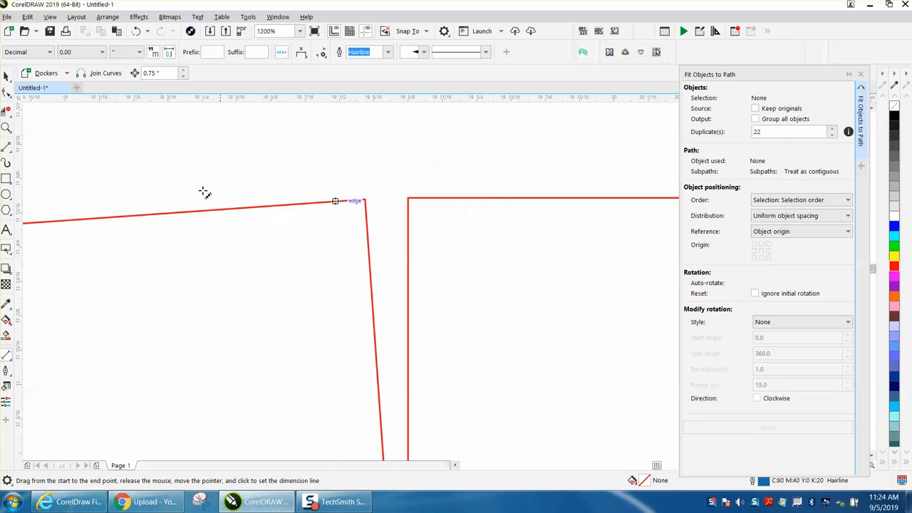
# Set the nudge distance to 0.04 inches and nudge the center square's two top corner nodes outward once each
pyautogui.click(6, 77)
pyautogui.write('.04')
pyautogui.click(6, 93)
pyautogui.click(403, 201)
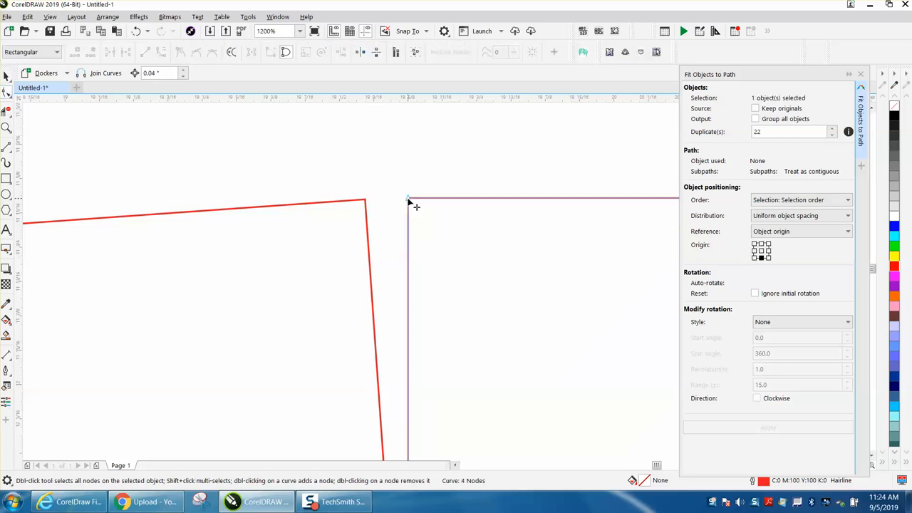
pyautogui.click(407, 199)
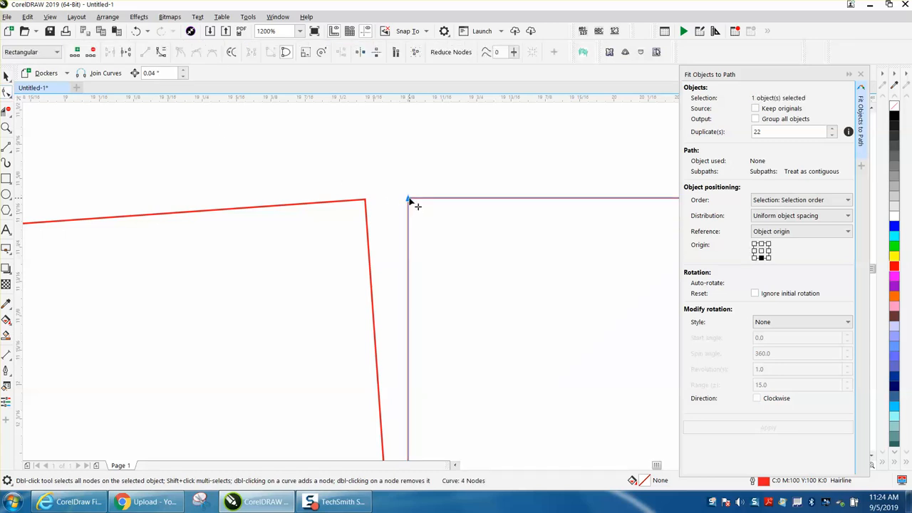
pyautogui.press('Left')
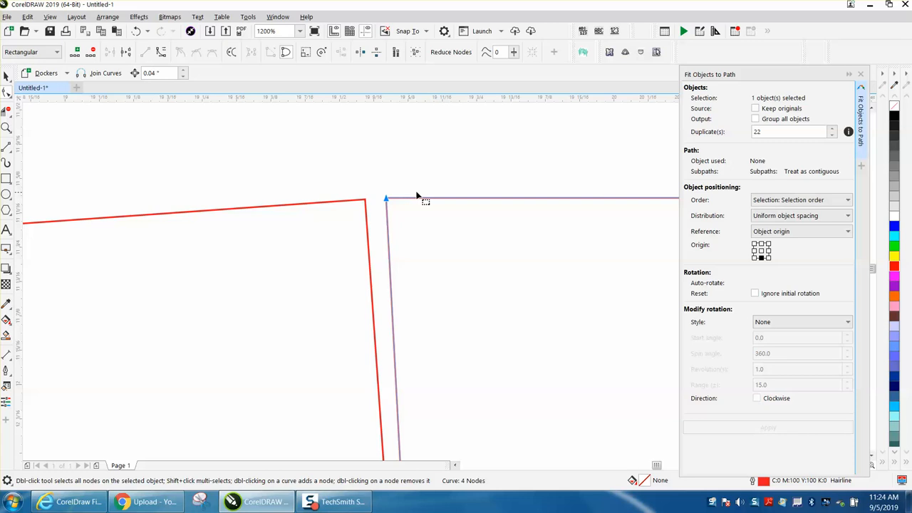
pyautogui.scroll(-1, 372, 191)
pyautogui.click(597, 196)
pyautogui.moveTo(598, 200); pyautogui.dragTo(606, 202)
pyautogui.scroll(-2, 143, 161)
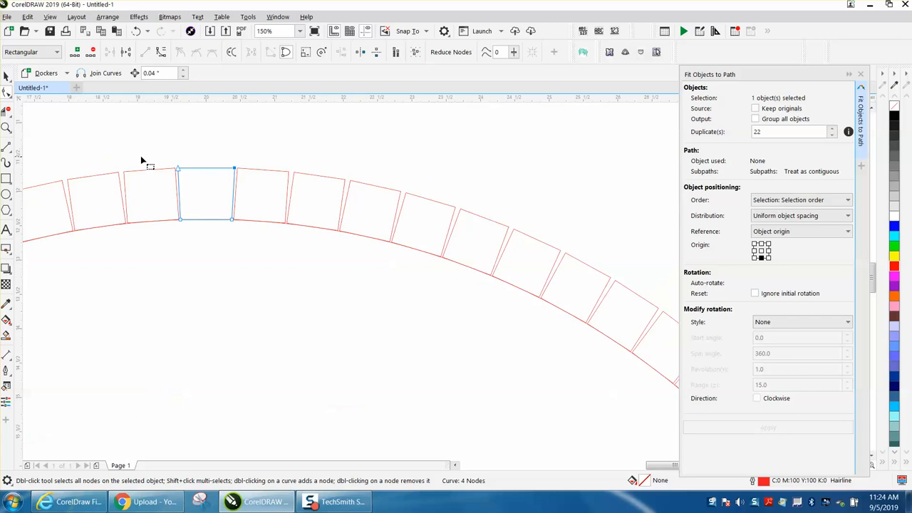
# Move the reshaped center square and the arc down, away from the row of remaining squares
pyautogui.click(6, 76)
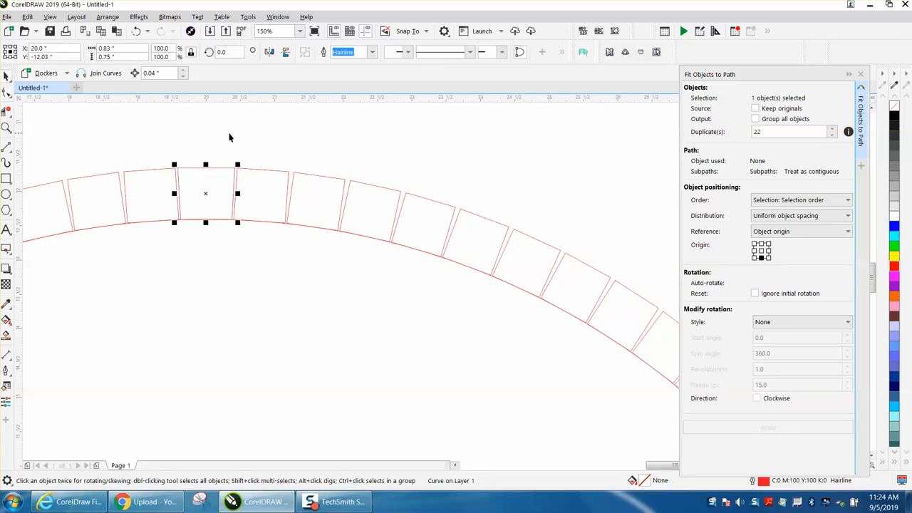
pyautogui.scroll(-1, 266, 141)
pyautogui.moveTo(235, 164); pyautogui.dragTo(262, 358)
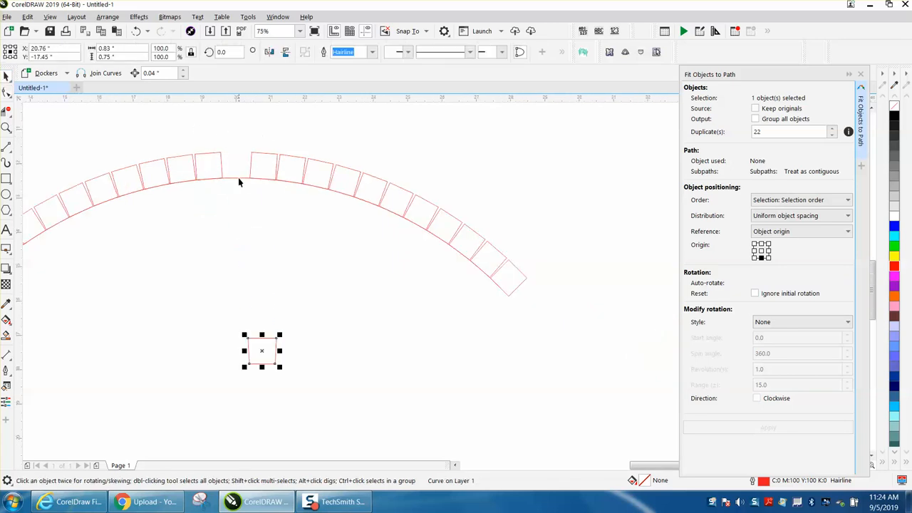
pyautogui.moveTo(238, 183); pyautogui.dragTo(283, 307)
pyautogui.scroll(-1, 271, 303)
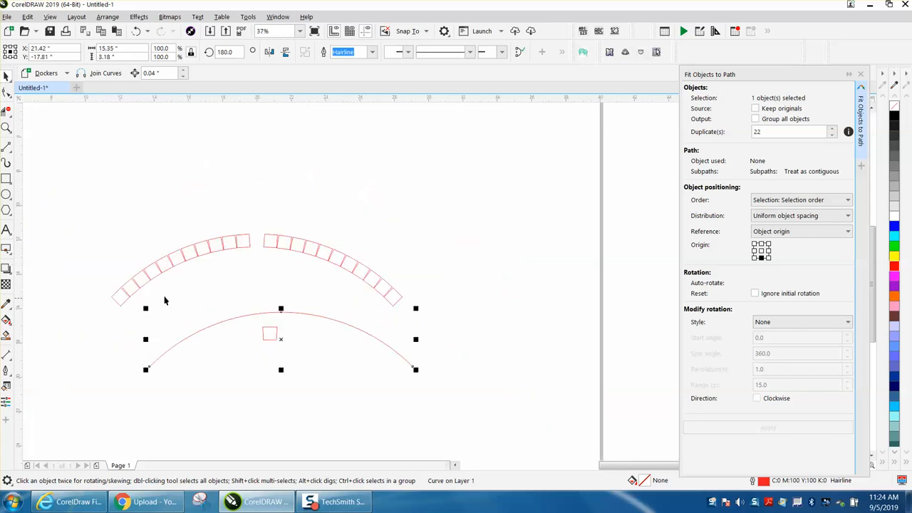
# Delete all the old fitted squares, keeping only the arc and the reshaped piece
pyautogui.moveTo(75, 241); pyautogui.dragTo(430, 318)
pyautogui.press('Delete')
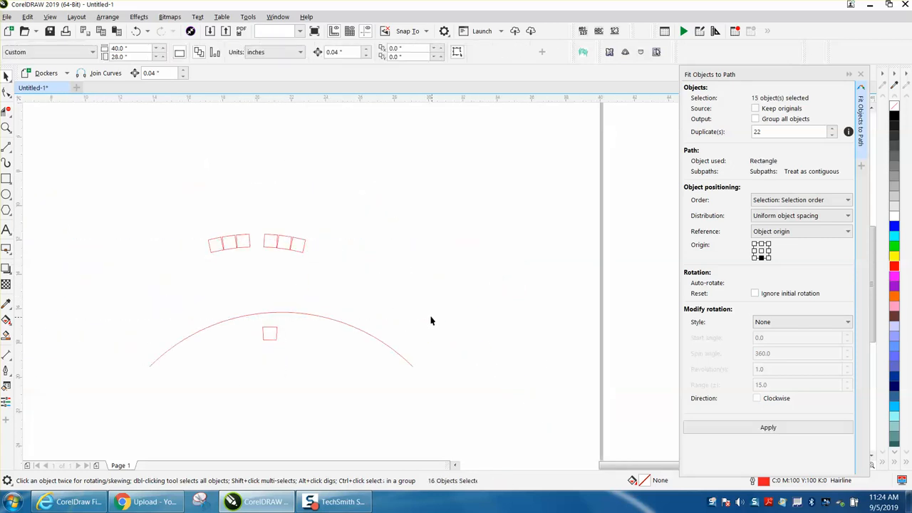
pyautogui.moveTo(324, 274); pyautogui.dragTo(324, 275)
pyautogui.press('Delete')
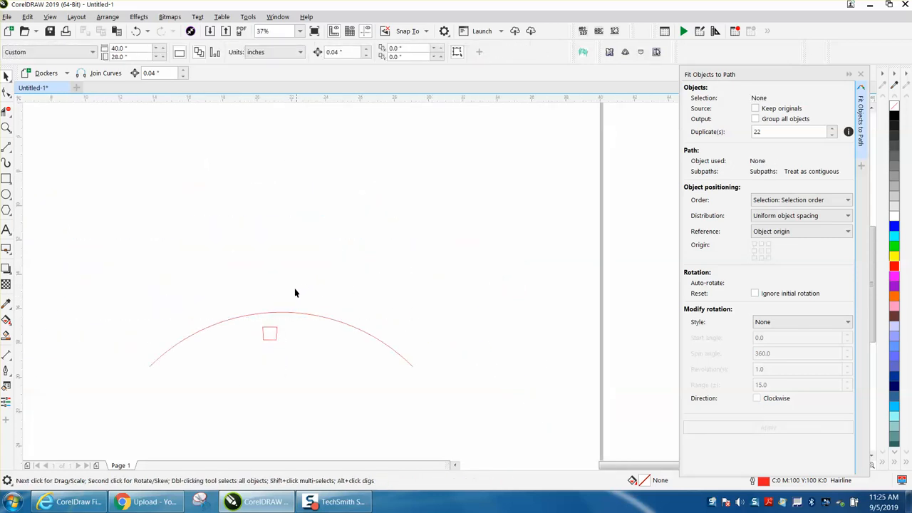
# Move the reshaped piece above the arc and fit it to the arc path with 22 duplicates
pyautogui.moveTo(268, 332); pyautogui.dragTo(277, 183)
pyautogui.moveTo(283, 314)
pyautogui.mouseDown()
pyautogui.moveTo(301, 240)
pyautogui.moveTo(290, 312)
pyautogui.mouseUp()
pyautogui.click(290, 314)
pyautogui.press('F10')
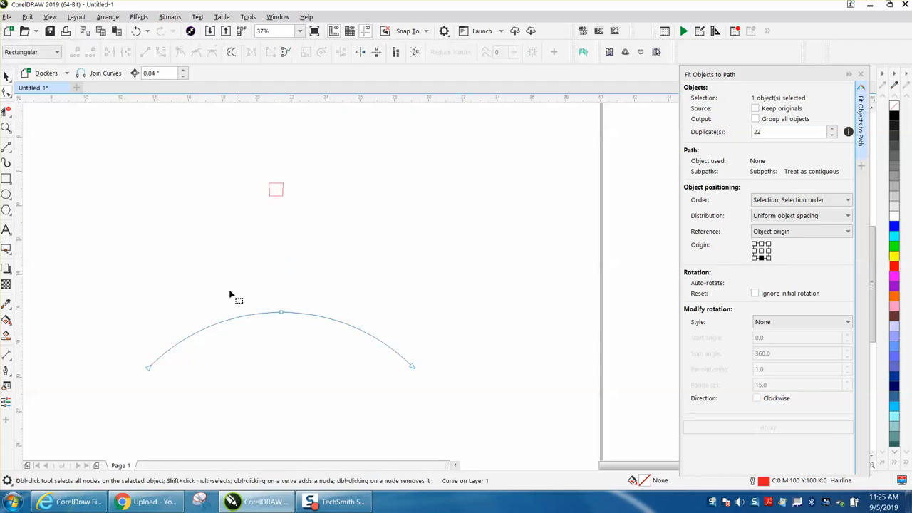
pyautogui.click(6, 76)
pyautogui.moveTo(418, 391); pyautogui.dragTo(421, 392)
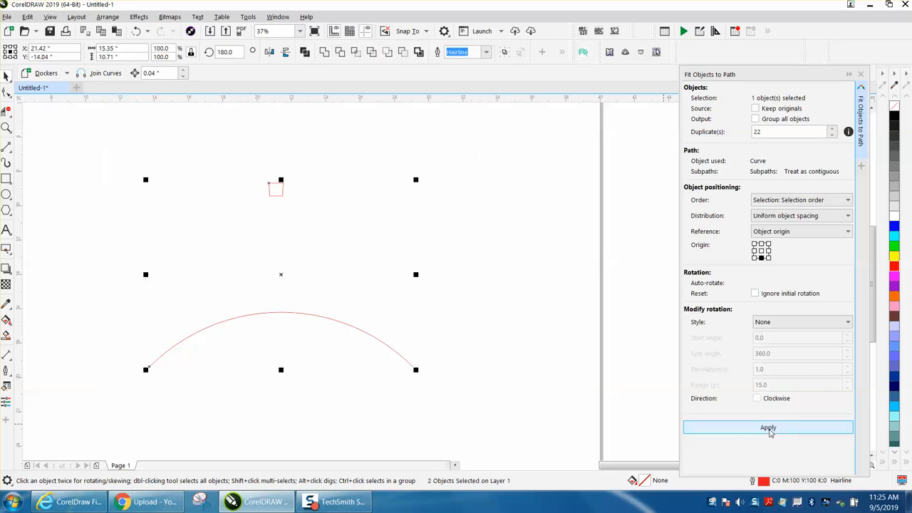
pyautogui.click(769, 427)
# Measure the gap between the bottom corners of the center piece and its right neighbour with a dimension, then delete the dimension
pyautogui.click(7, 128)
pyautogui.moveTo(264, 286); pyautogui.dragTo(319, 325)
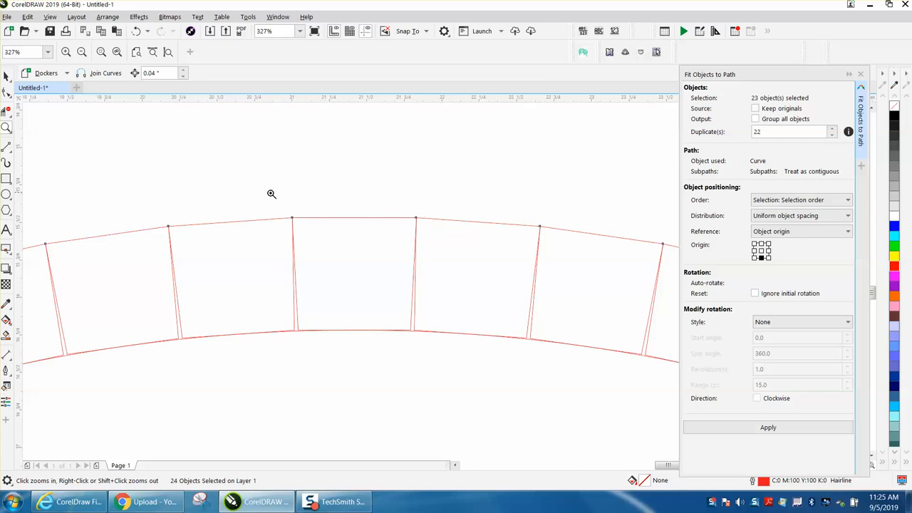
pyautogui.moveTo(285, 292); pyautogui.dragTo(431, 359)
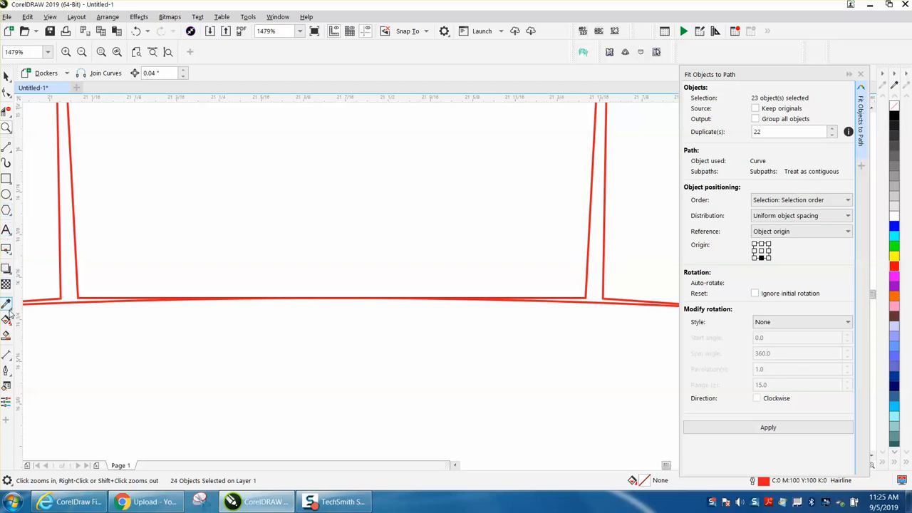
pyautogui.click(10, 360)
pyautogui.click(39, 356)
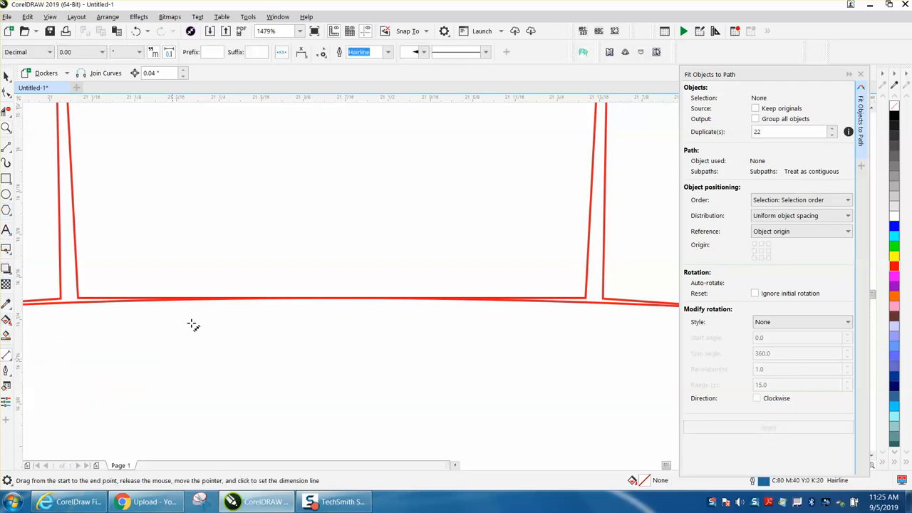
pyautogui.moveTo(584, 299); pyautogui.dragTo(602, 299)
pyautogui.click(601, 321)
pyautogui.scroll(-2, 474, 287)
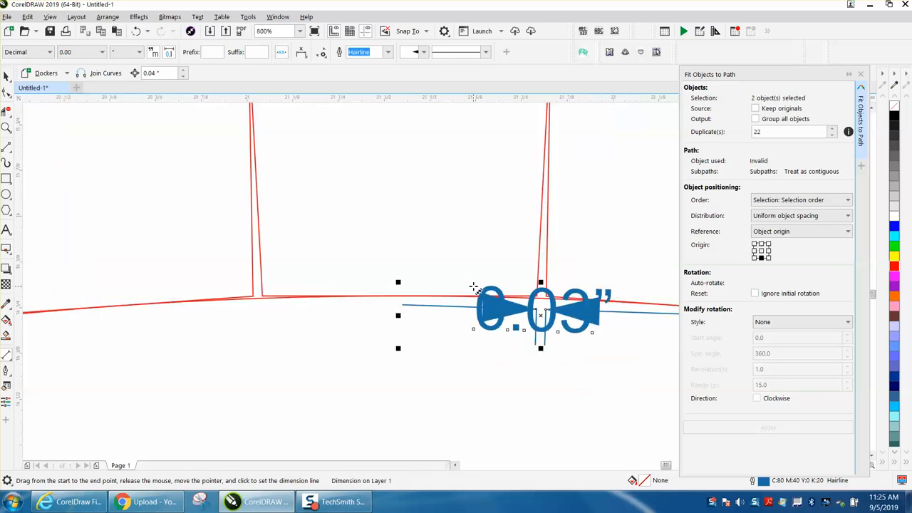
pyautogui.press('Delete')
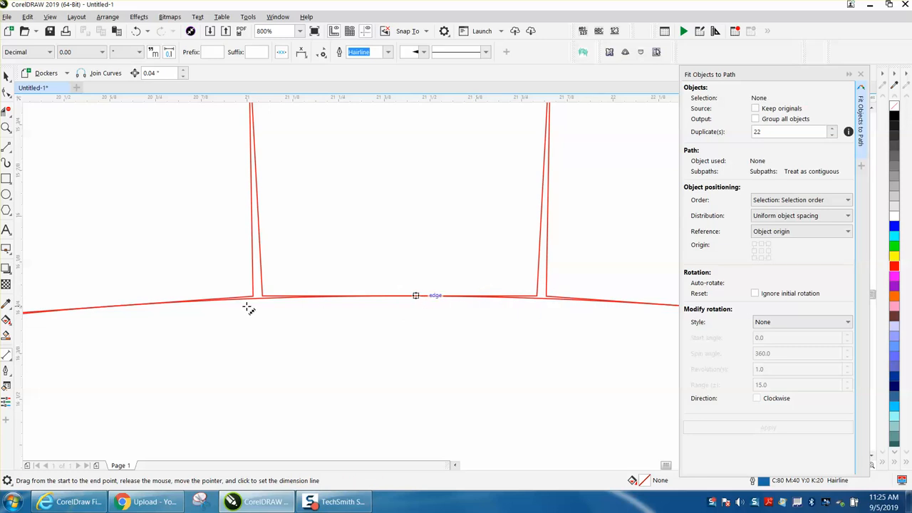
# Move the arc slightly up so it is clear of the center piece's bottom corners
pyautogui.click(6, 76)
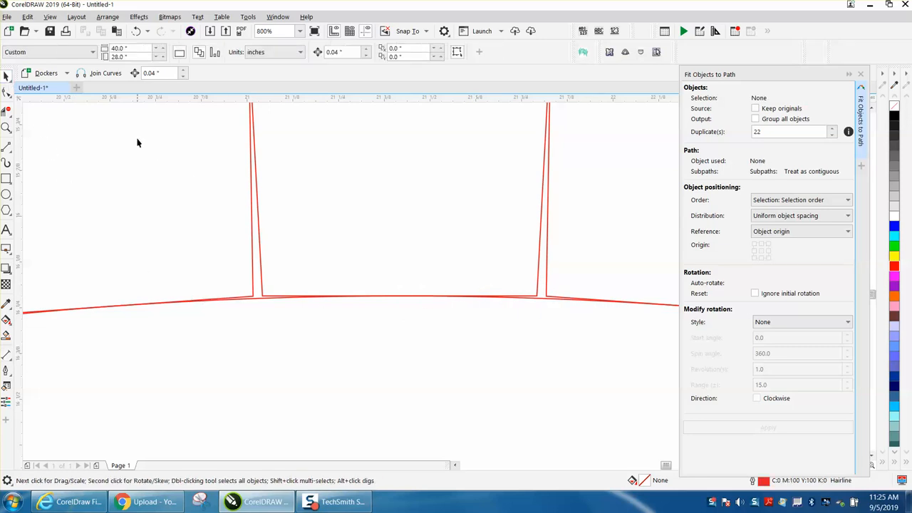
pyautogui.moveTo(293, 298); pyautogui.dragTo(294, 292)
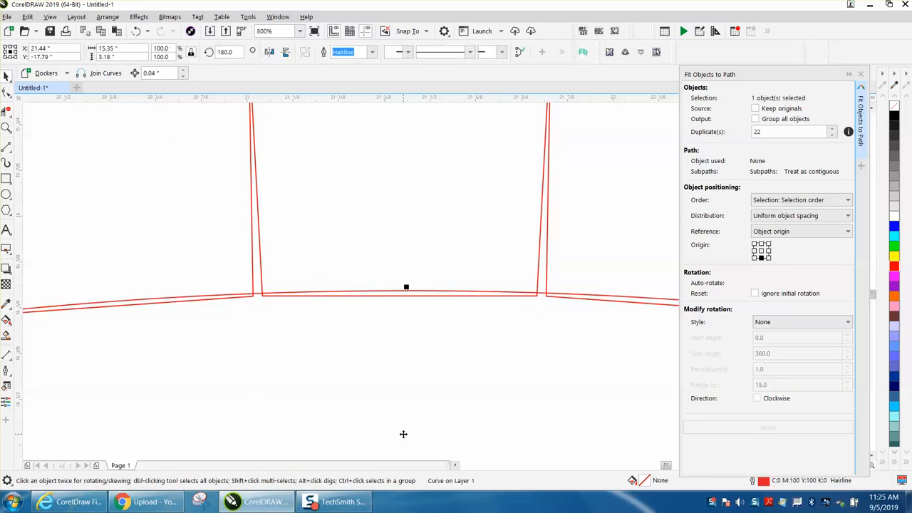
pyautogui.scroll(-2, 364, 385)
pyautogui.click(385, 221)
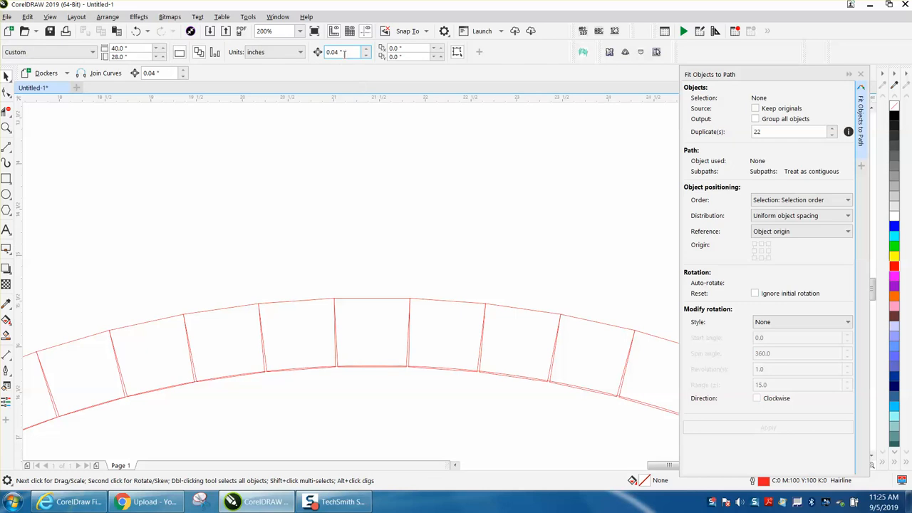
# Set the nudge distance to 0.02 inches and nudge the center piece's two bottom corner nodes outward once each
pyautogui.press('BackSpace')
pyautogui.click(7, 127)
pyautogui.moveTo(319, 336); pyautogui.dragTo(431, 387)
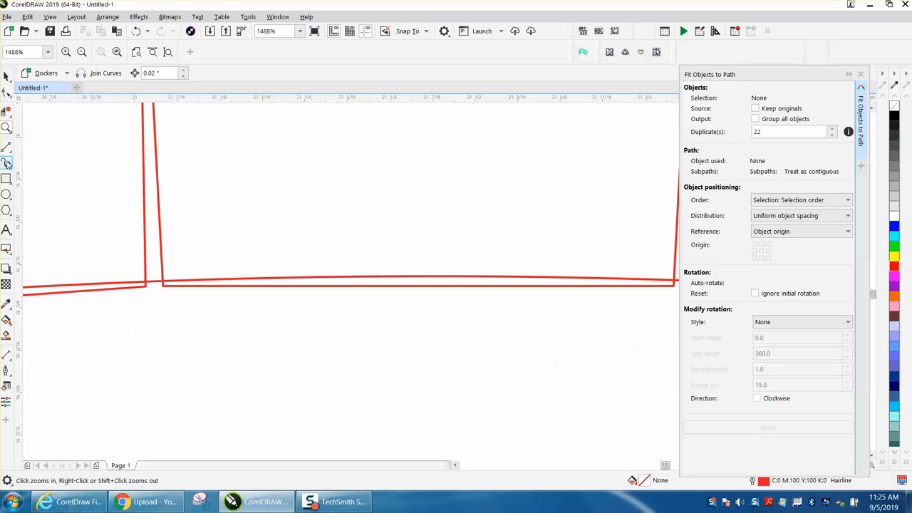
pyautogui.click(6, 92)
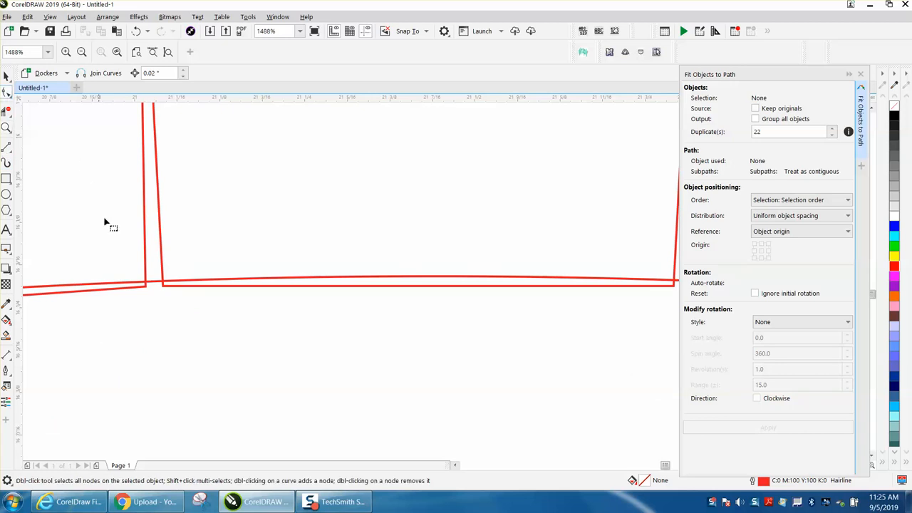
pyautogui.click(165, 287)
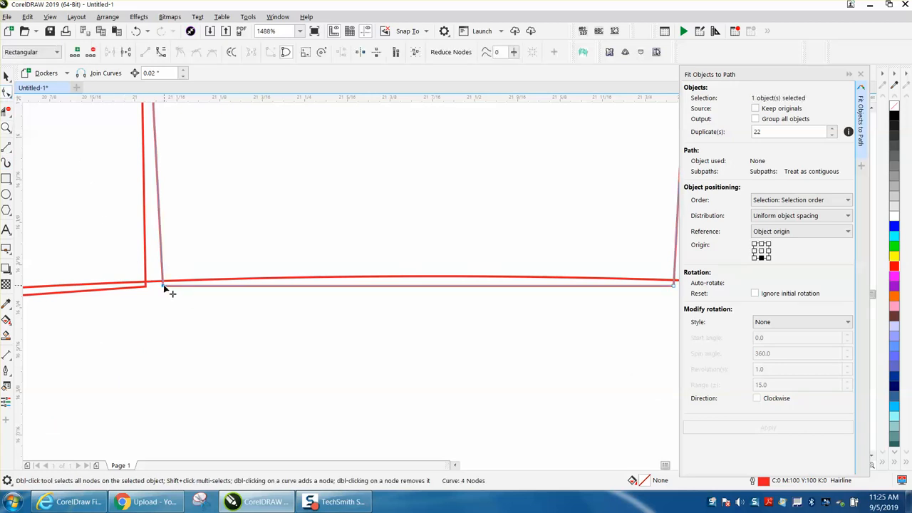
pyautogui.scroll(-2, 574, 311)
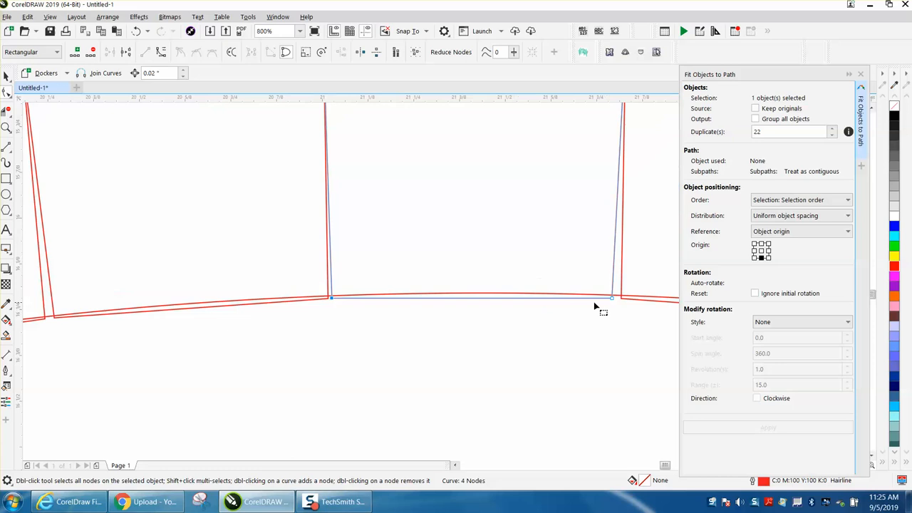
pyautogui.moveTo(612, 300); pyautogui.dragTo(617, 302)
pyautogui.scroll(-3, 509, 330)
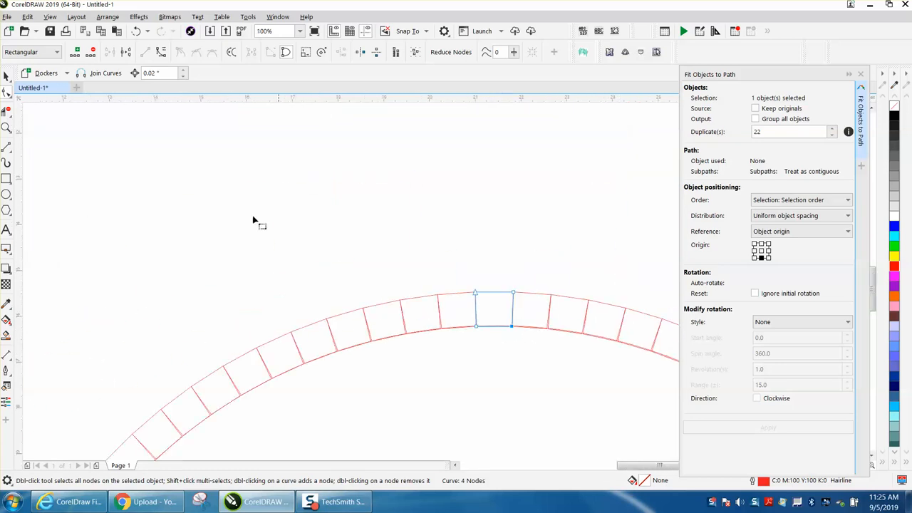
# Move the reshaped center piece out of the row and shift the arc up, clear of the remaining pieces
pyautogui.click(6, 76)
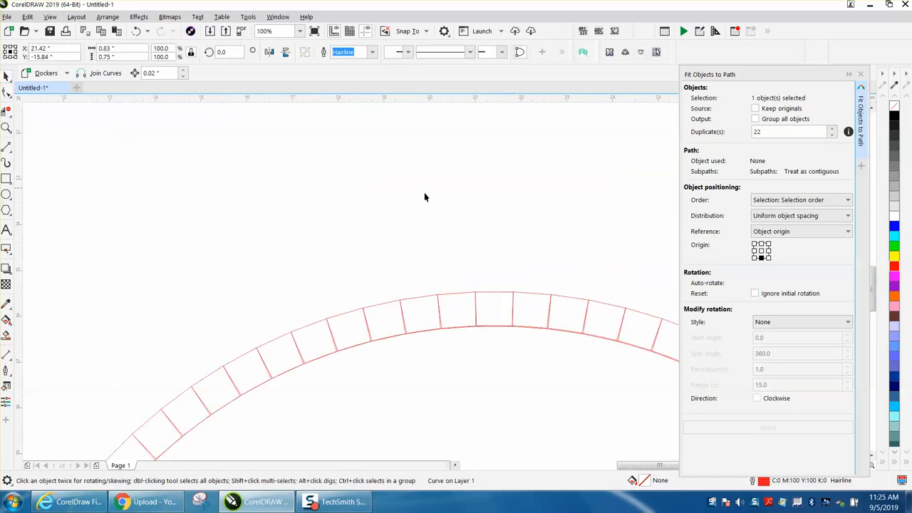
pyautogui.click(498, 302)
pyautogui.moveTo(498, 302); pyautogui.dragTo(494, 212)
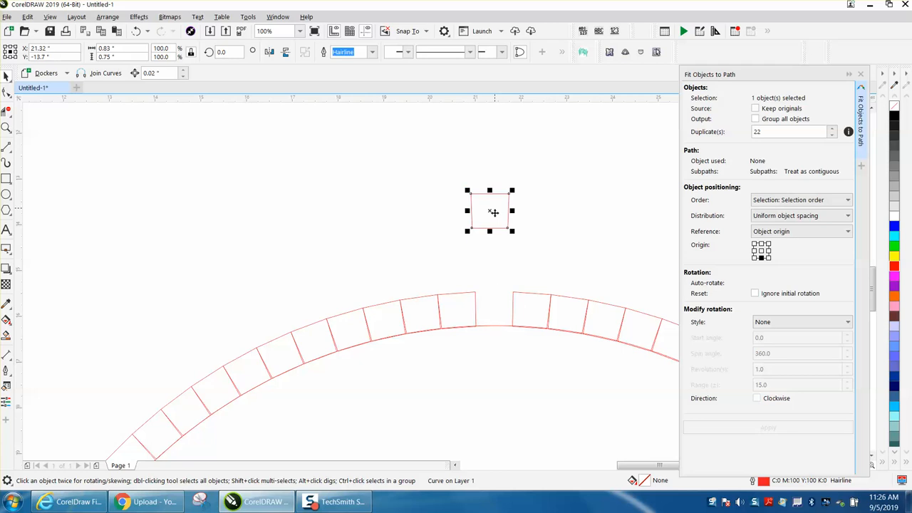
pyautogui.click(497, 331)
pyautogui.press('F10')
pyautogui.click(497, 329)
pyautogui.click(6, 75)
pyautogui.click(494, 326)
pyautogui.moveTo(494, 321); pyautogui.dragTo(476, 149)
pyautogui.scroll(-2, 363, 205)
# Delete all the leftover fitted pieces, moving the arc farther out of the way and keeping the reshaped piece
pyautogui.moveTo(271, 236); pyautogui.dragTo(463, 282)
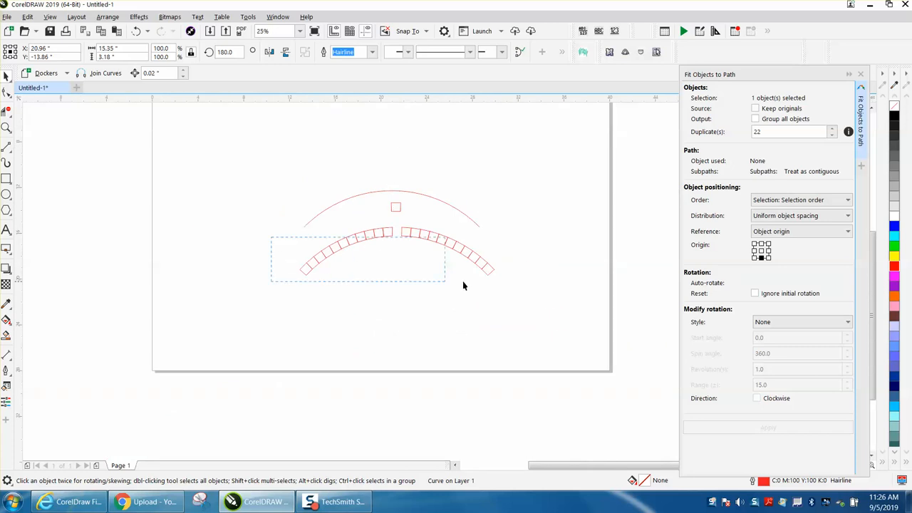
pyautogui.moveTo(516, 298); pyautogui.dragTo(518, 295)
pyautogui.press('Delete')
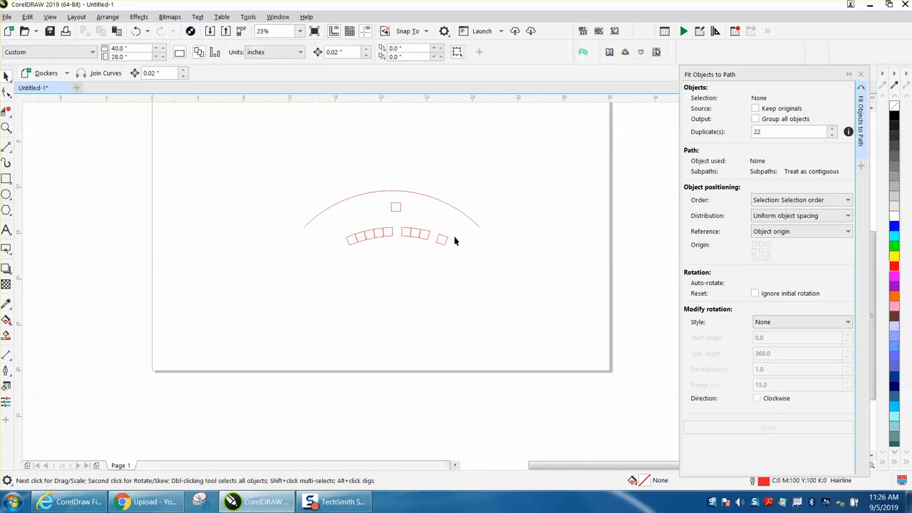
pyautogui.moveTo(427, 254); pyautogui.dragTo(417, 254)
pyautogui.press('Delete')
pyautogui.moveTo(331, 232); pyautogui.dragTo(367, 187)
pyautogui.moveTo(434, 265); pyautogui.dragTo(434, 265)
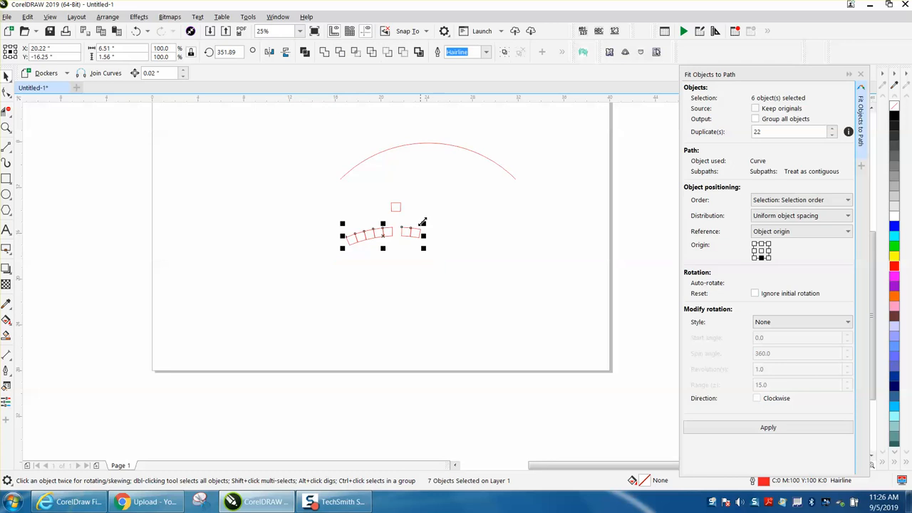
pyautogui.press('Delete')
# Place the arc below the reshaped piece and fit the piece to the arc path with 22 duplicates, checking the joints at the peak
pyautogui.moveTo(430, 150)
pyautogui.mouseDown()
pyautogui.moveTo(431, 166)
pyautogui.moveTo(377, 267)
pyautogui.mouseUp()
pyautogui.moveTo(258, 169); pyautogui.dragTo(572, 359)
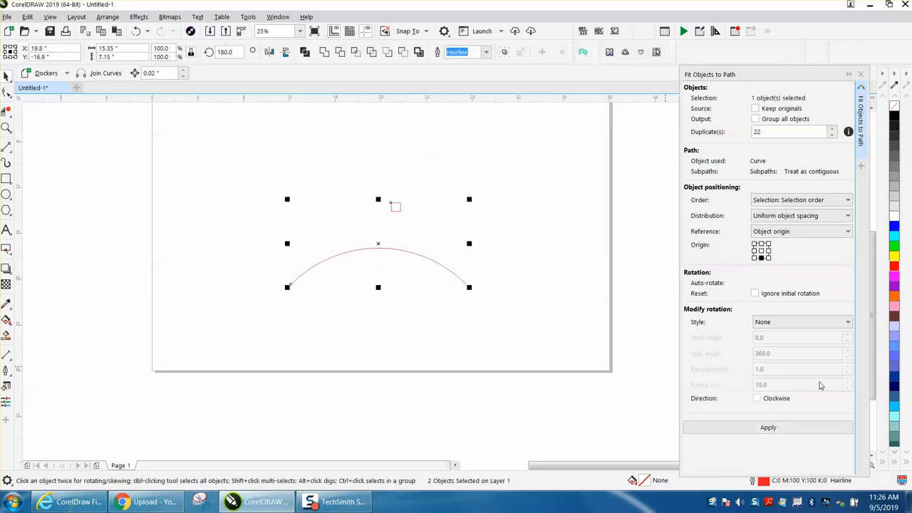
pyautogui.click(772, 429)
pyautogui.click(6, 127)
pyautogui.moveTo(352, 230); pyautogui.dragTo(395, 260)
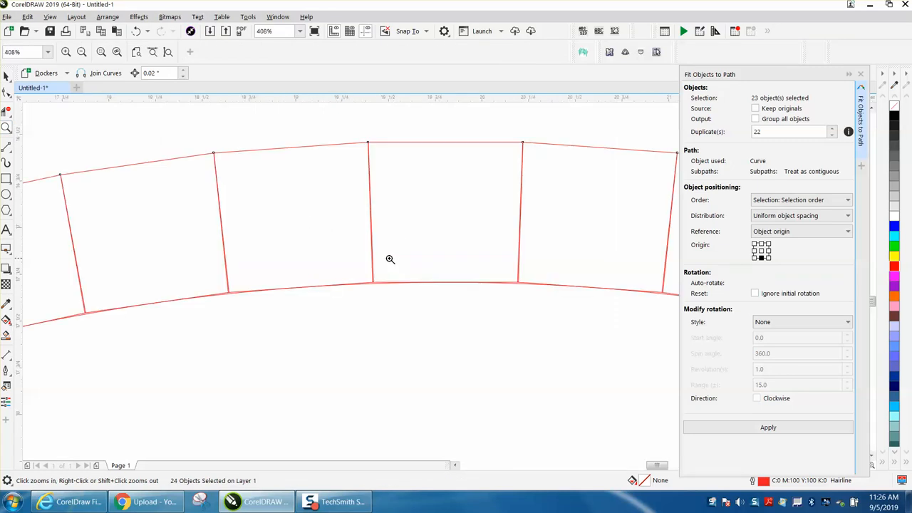
pyautogui.rightClick(370, 253)
pyautogui.rightClick(366, 250)
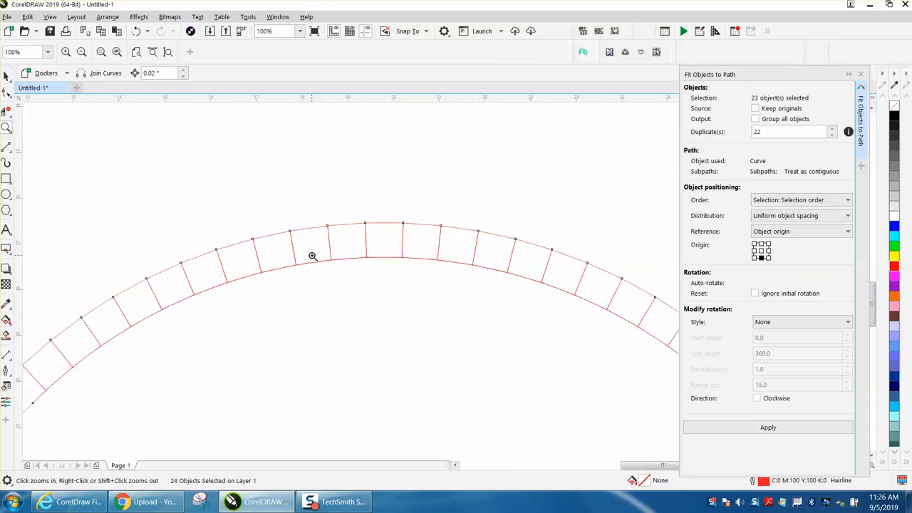
pyautogui.rightClick(313, 256)
pyautogui.click(6, 74)
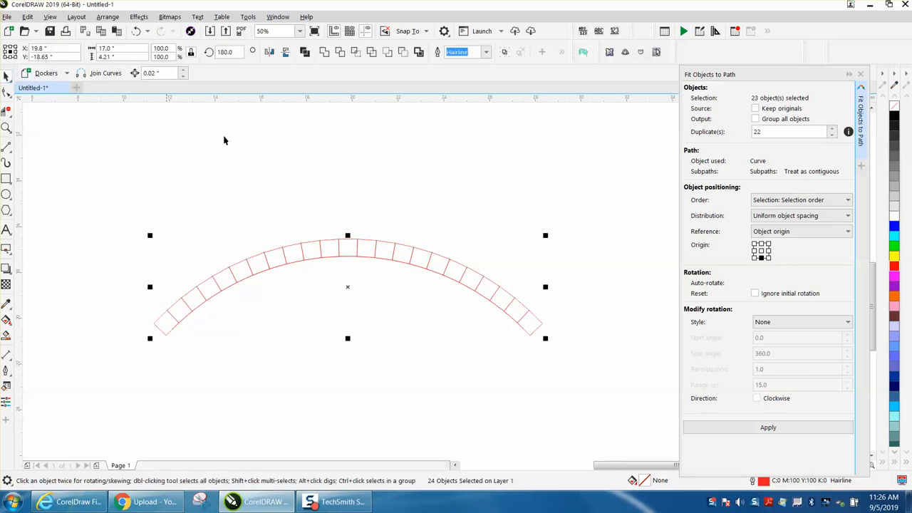
pyautogui.click(335, 208)
pyautogui.moveTo(346, 248); pyautogui.dragTo(340, 135)
pyautogui.moveTo(347, 261); pyautogui.dragTo(350, 139)
pyautogui.moveTo(131, 231); pyautogui.dragTo(433, 378)
pyautogui.moveTo(550, 402); pyautogui.dragTo(554, 399)
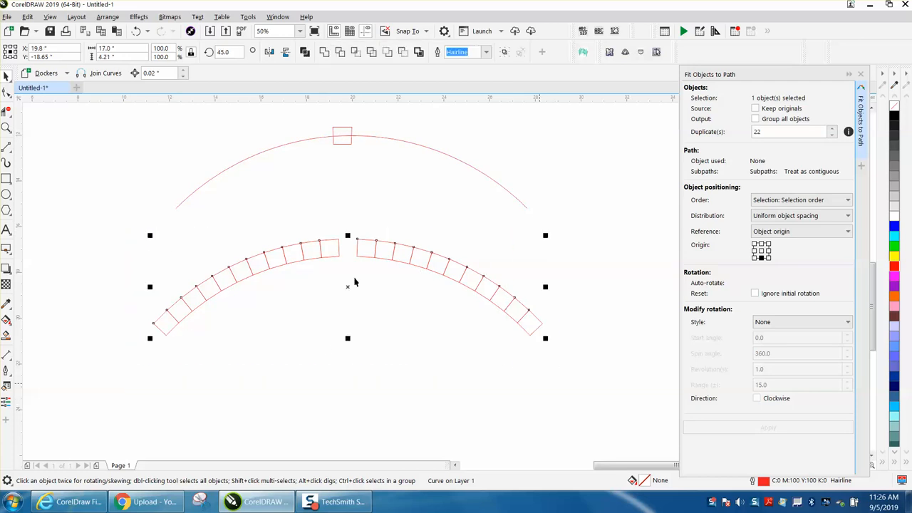
pyautogui.click(136, 31)
pyautogui.click(136, 31)
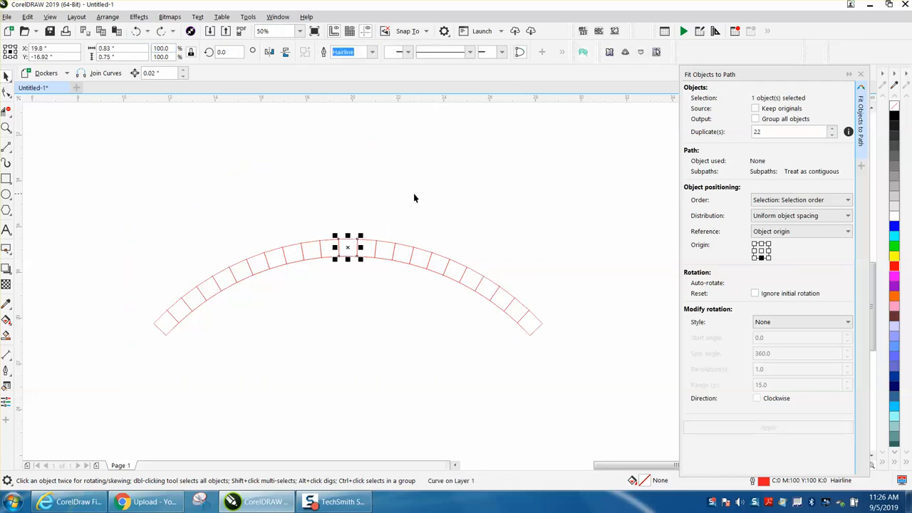
# Delete the fitted pieces on both sides of the center piece, keeping only that piece and the arc beneath it
pyautogui.moveTo(358, 220); pyautogui.dragTo(546, 340)
pyautogui.press('Delete')
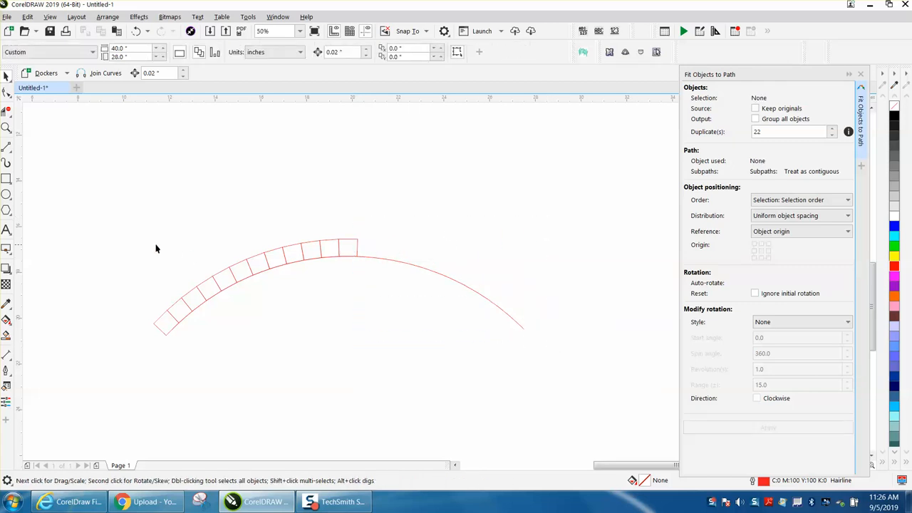
pyautogui.moveTo(284, 336); pyautogui.dragTo(336, 326)
pyautogui.press('Delete')
pyautogui.moveTo(135, 273); pyautogui.dragTo(185, 343)
pyautogui.press('Delete')
pyautogui.moveTo(278, 231); pyautogui.dragTo(341, 267)
pyautogui.press('Delete')
pyautogui.click(342, 264)
# Select the center piece's two bottom corner nodes and convert their line segments to curves
pyautogui.click(6, 129)
pyautogui.moveTo(319, 231); pyautogui.dragTo(399, 285)
pyautogui.moveTo(290, 237); pyautogui.dragTo(482, 309)
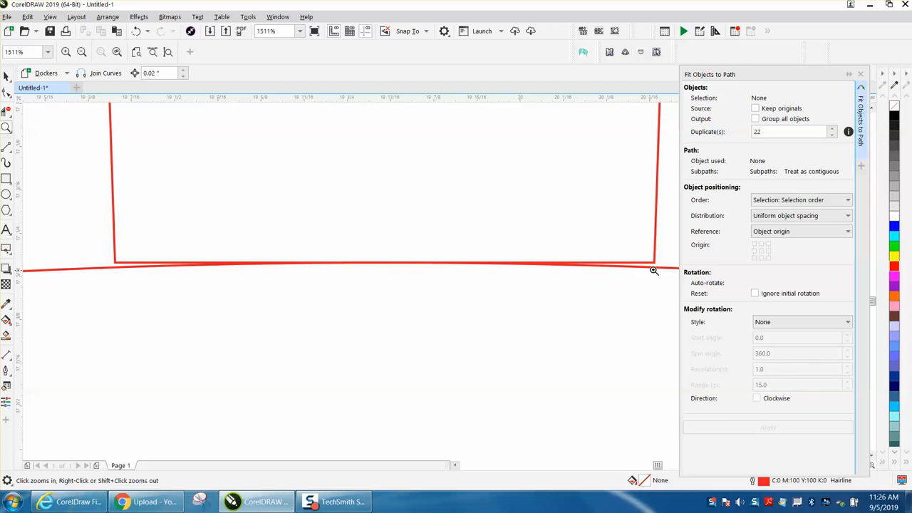
pyautogui.click(6, 91)
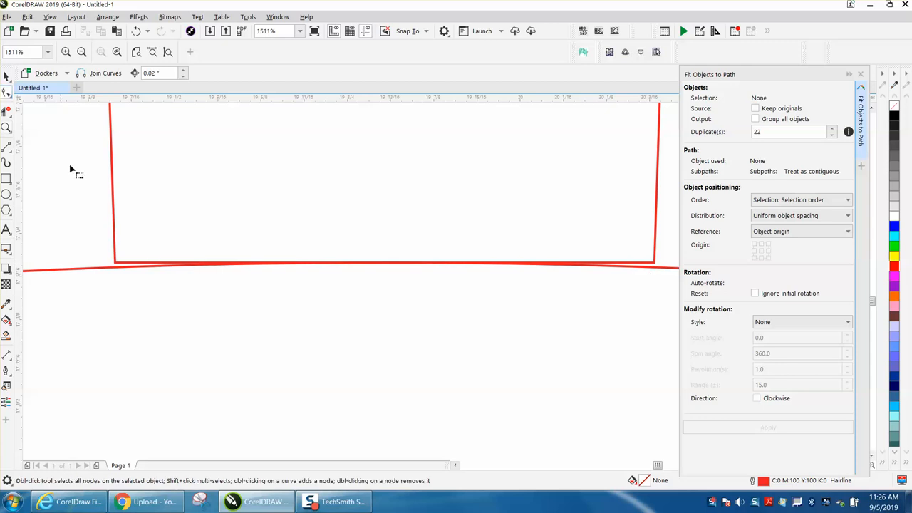
pyautogui.click(115, 262)
pyautogui.moveTo(90, 243); pyautogui.dragTo(664, 312)
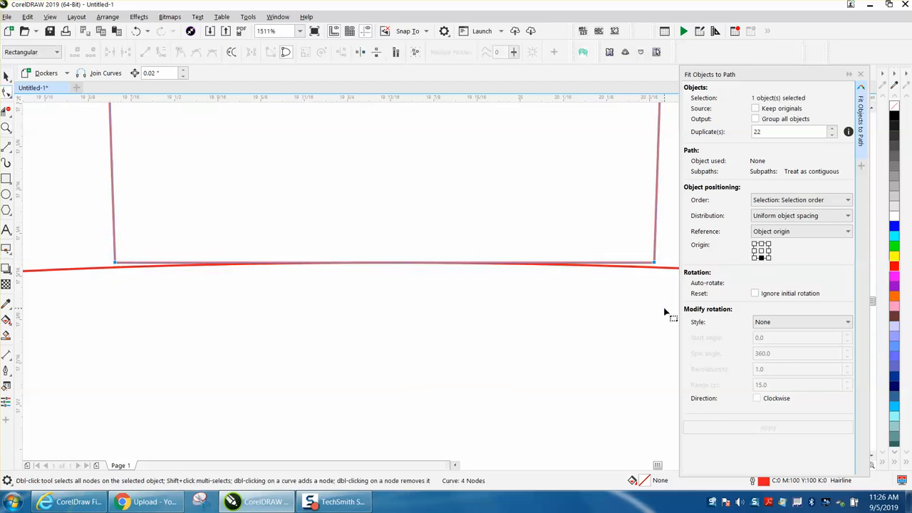
pyautogui.rightClick(654, 263)
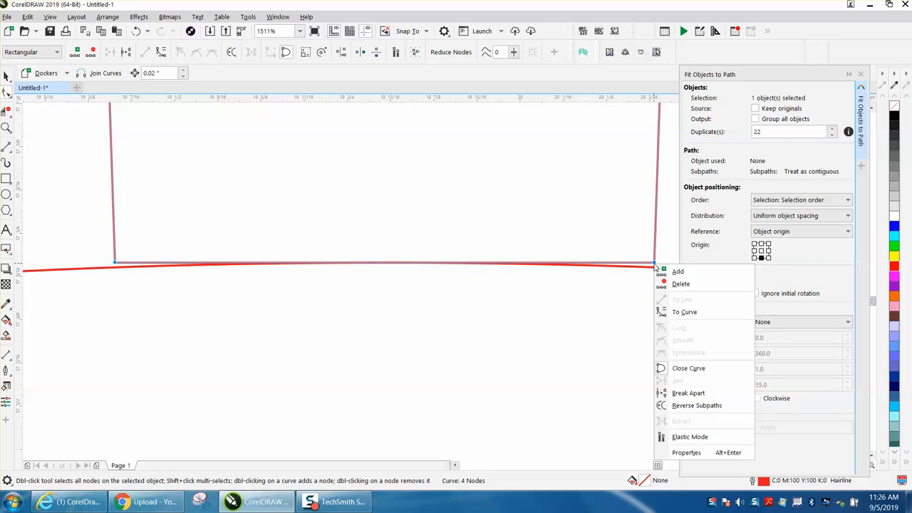
pyautogui.click(668, 311)
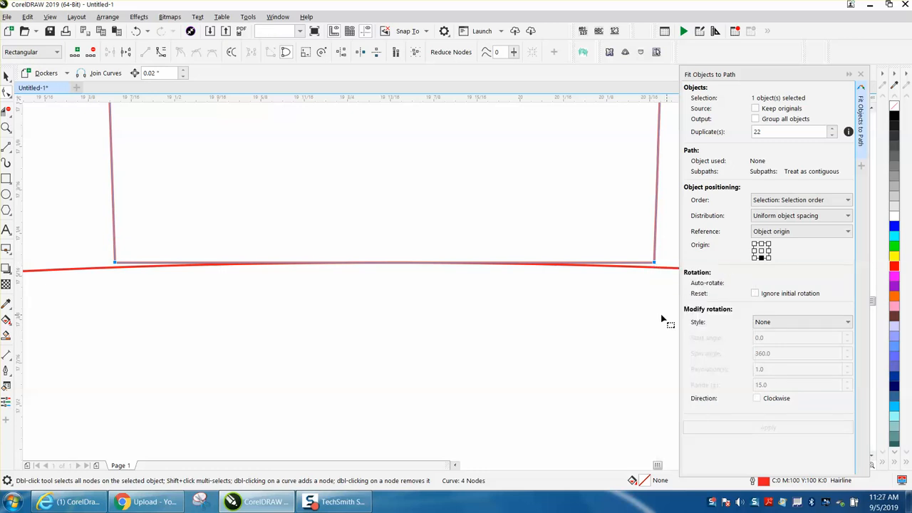
# Move the piece's two bottom corner nodes down onto the arc and bow the bottom edge up to follow it
pyautogui.click(653, 265)
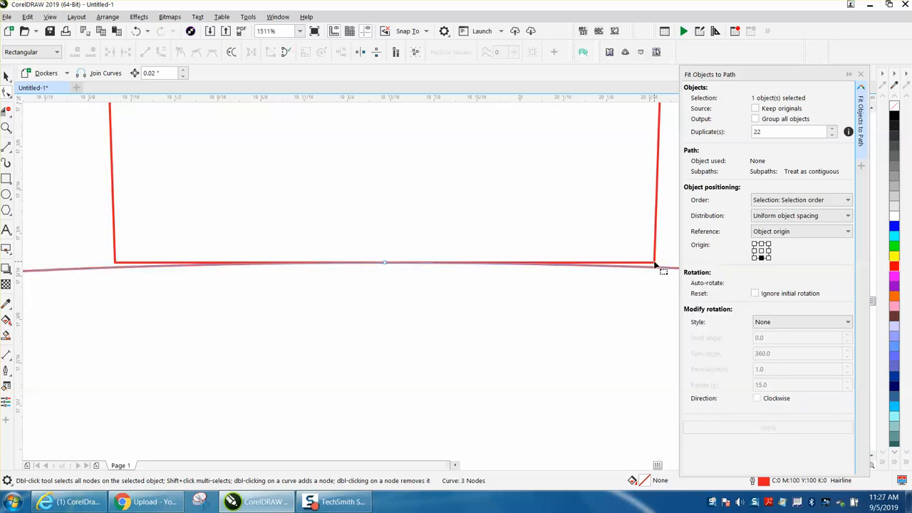
pyautogui.click(656, 265)
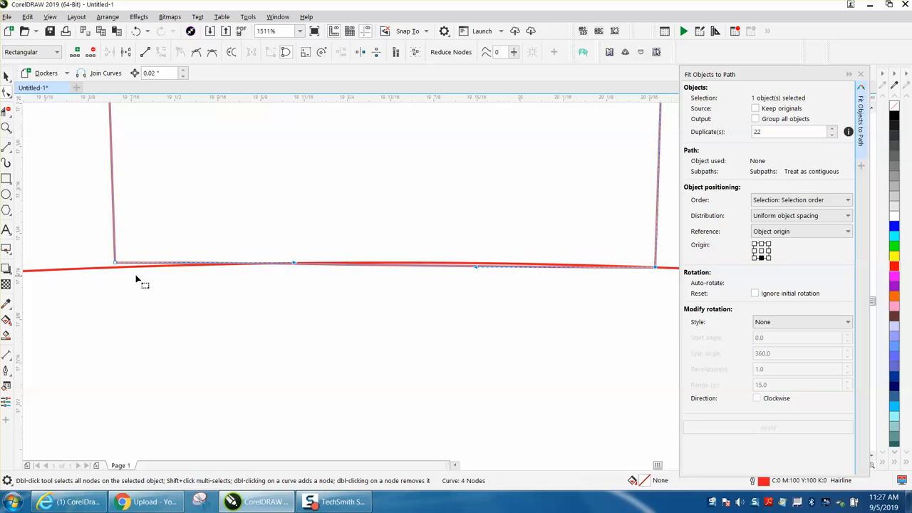
pyautogui.moveTo(115, 263); pyautogui.dragTo(115, 267)
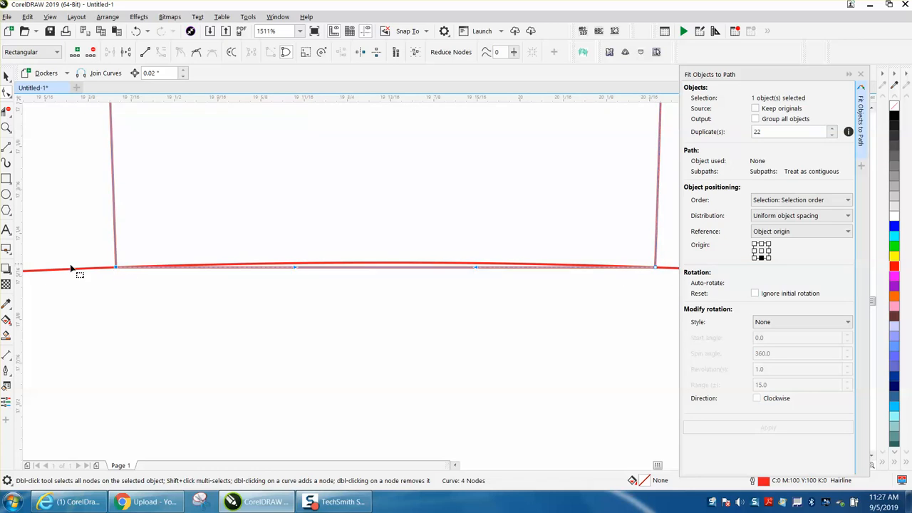
pyautogui.moveTo(383, 271); pyautogui.dragTo(386, 267)
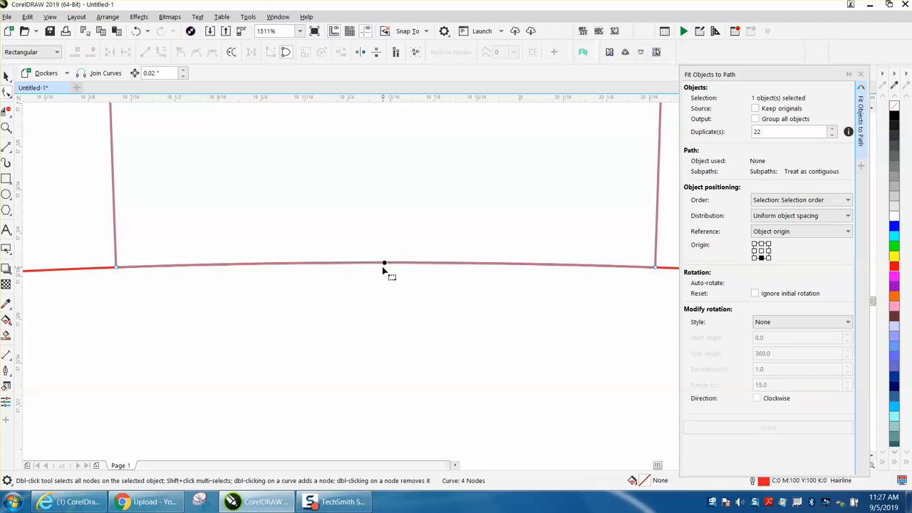
# Move the reshaped piece up off the arc and fit it to the arc path with 22 duplicates
pyautogui.scroll(-6, 295, 269)
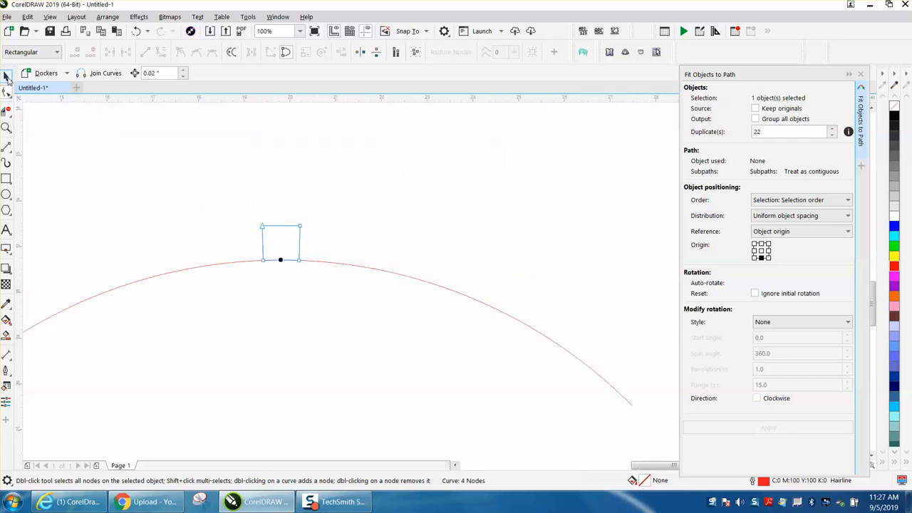
pyautogui.press('space')
pyautogui.moveTo(281, 236); pyautogui.dragTo(281, 193)
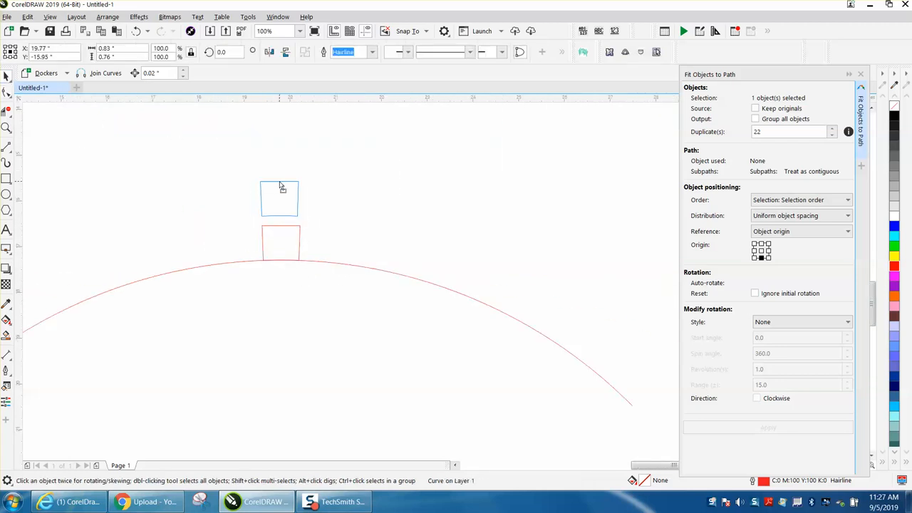
pyautogui.scroll(-2, 303, 193)
pyautogui.moveTo(103, 164); pyautogui.dragTo(558, 371)
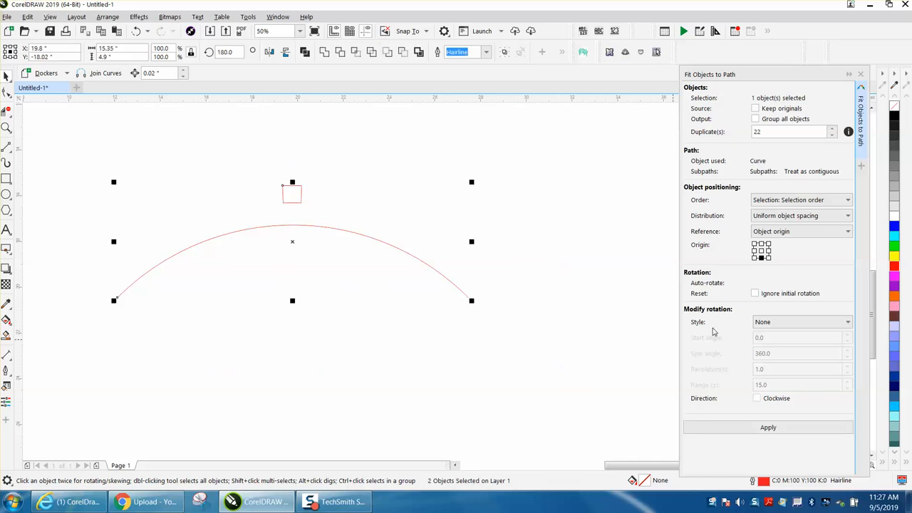
pyautogui.click(773, 430)
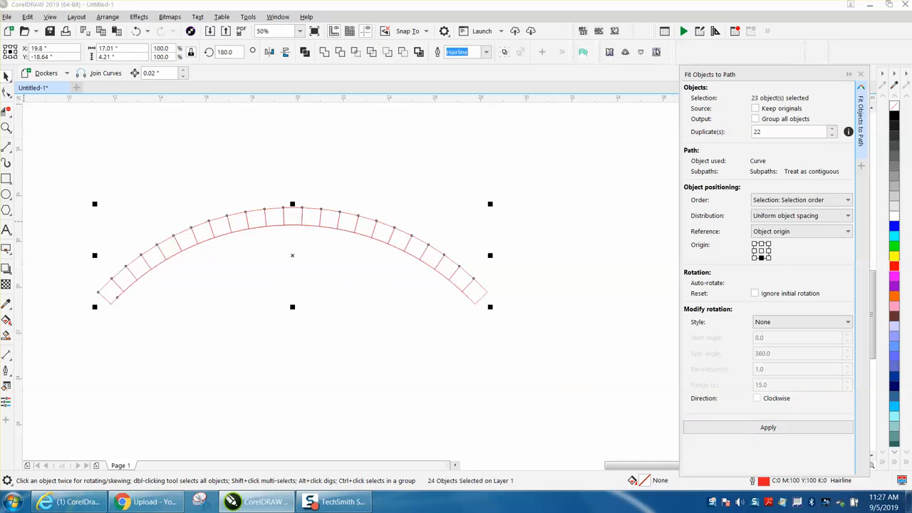
# Examine up close how the center pieces' bottom edges and side joints line up along the arc's peak
pyautogui.click(6, 127)
pyautogui.moveTo(273, 213); pyautogui.dragTo(337, 243)
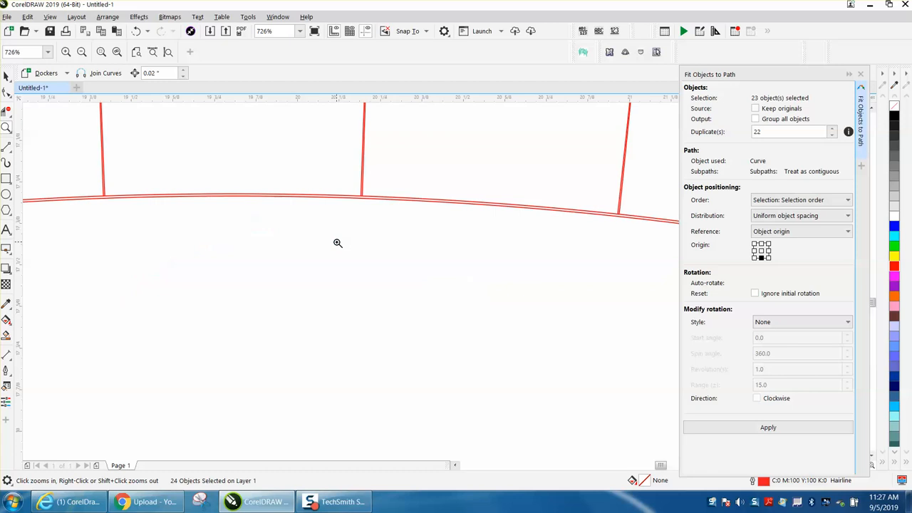
pyautogui.rightClick(338, 244)
pyautogui.moveTo(261, 211); pyautogui.dragTo(375, 257)
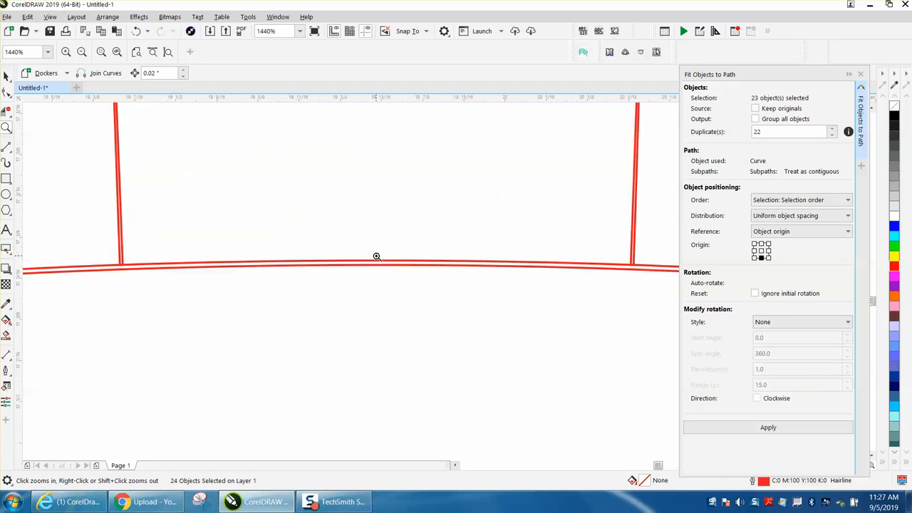
pyautogui.rightClick(373, 257)
pyautogui.rightClick(373, 257)
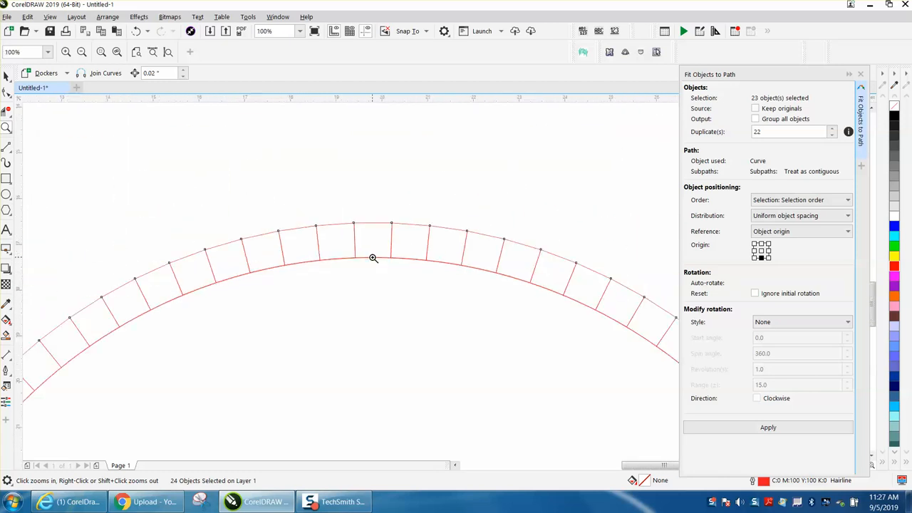
pyautogui.rightClick(374, 257)
pyautogui.click(7, 77)
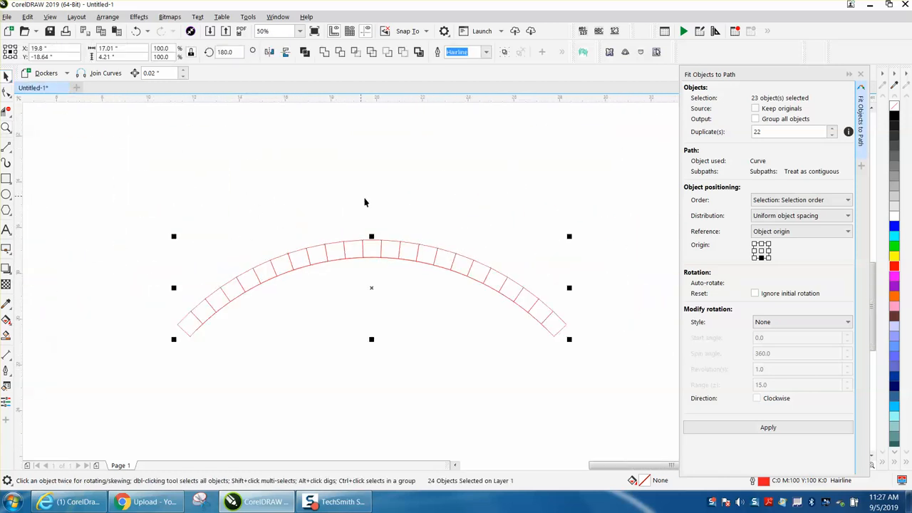
# Set the nudge distance to 2 inches and nudge the center piece up once, out of the row
pyautogui.click(381, 238)
pyautogui.click(375, 246)
pyautogui.click(364, 217)
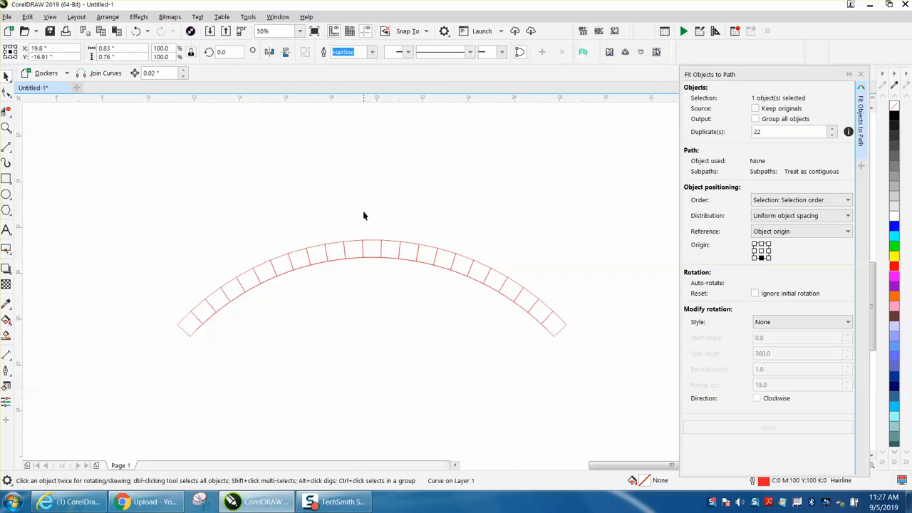
pyautogui.click(340, 52)
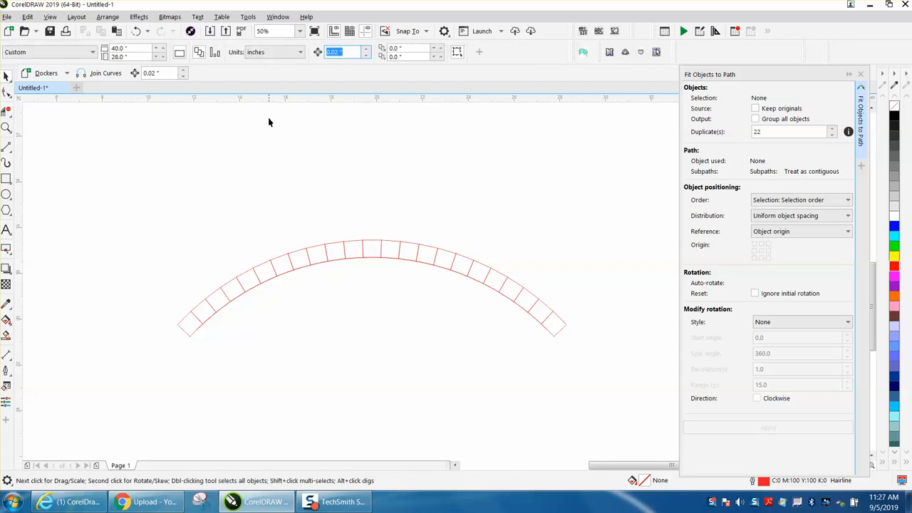
pyautogui.write('2')
pyautogui.click(376, 245)
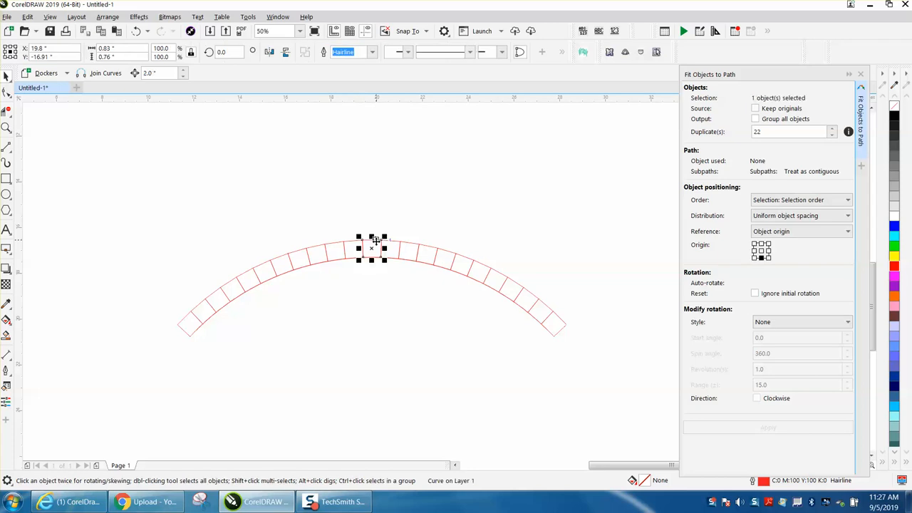
pyautogui.press('Up')
# Delete the guide arc under the row and nudge the center piece back down 2 inches into its gap
pyautogui.click(371, 262)
pyautogui.click(370, 267)
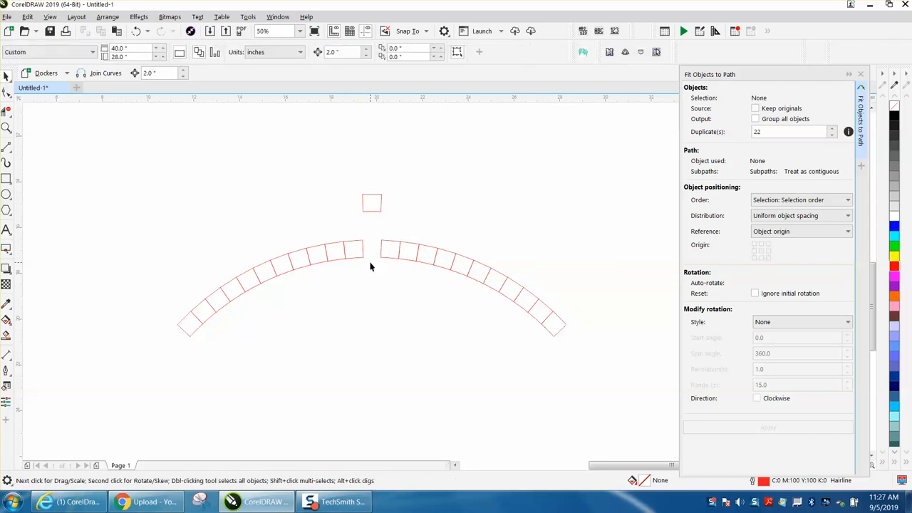
pyautogui.click(371, 211)
pyautogui.press('Right')
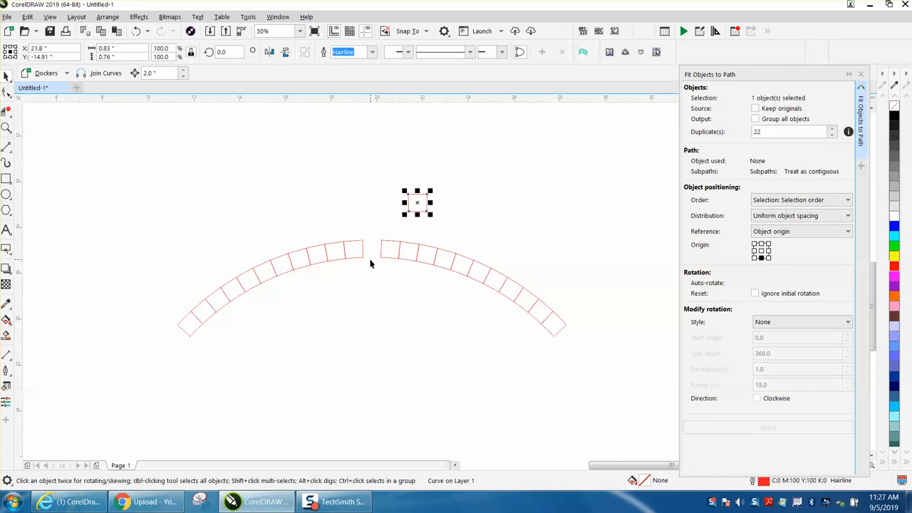
pyautogui.press('Left')
pyautogui.press('Down')
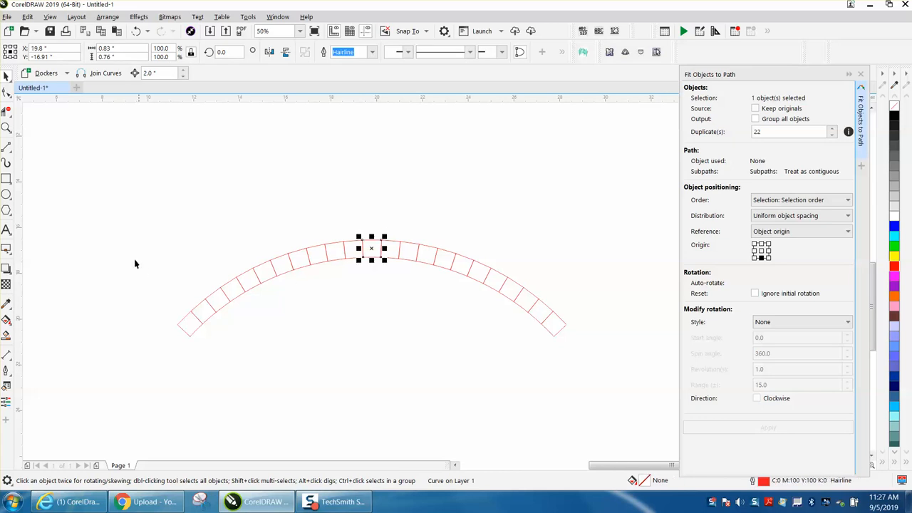
# Select all pieces of the finished arch and inspect the joints around the peak
pyautogui.moveTo(139, 221); pyautogui.dragTo(581, 397)
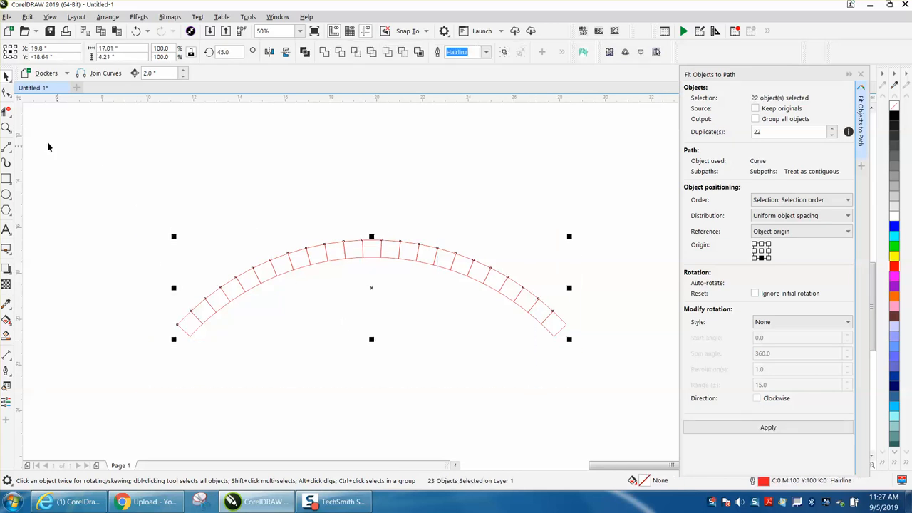
pyautogui.click(5, 128)
pyautogui.moveTo(320, 216); pyautogui.dragTo(440, 277)
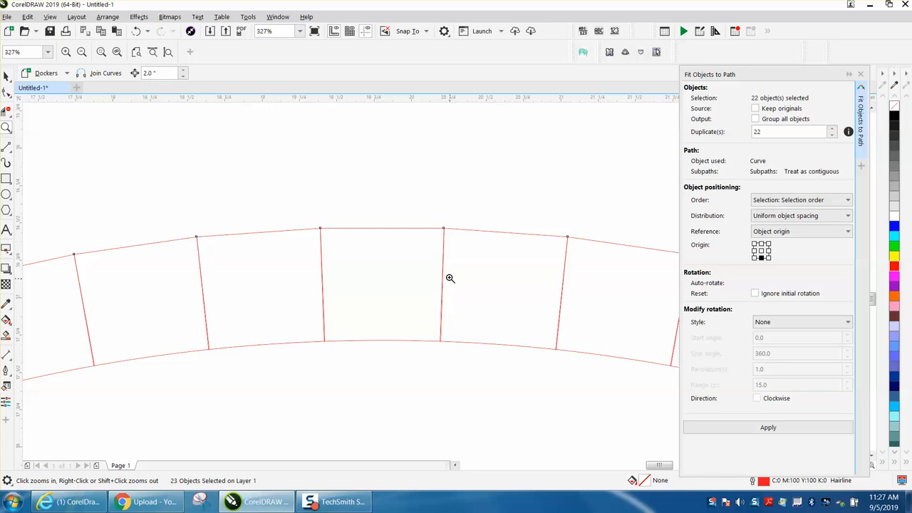